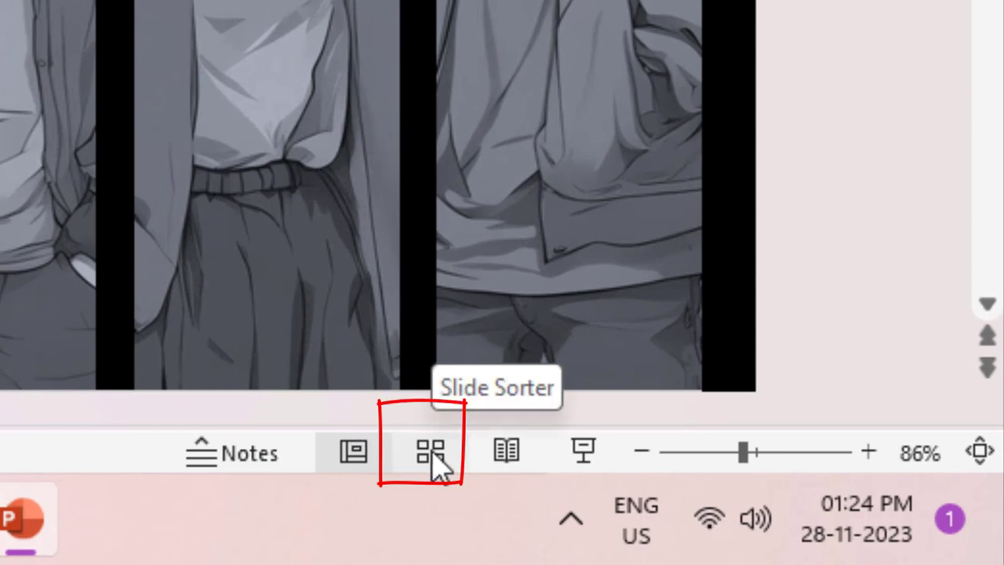
# In Slide Sorter, review the six slides: group shot, Renji, Sora, Kaito, Tuski and Mitsui.
pyautogui.click(431, 455)
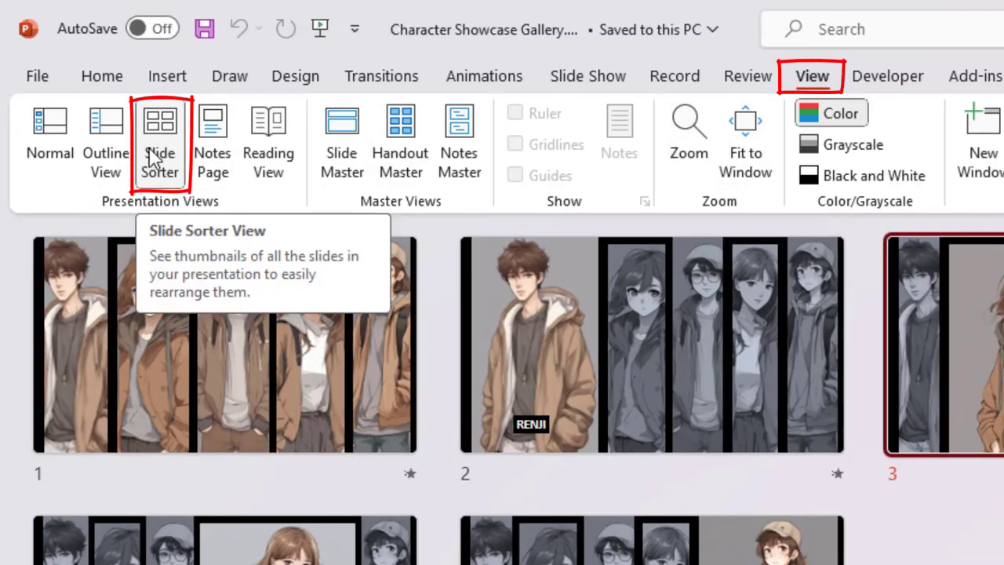
pyautogui.click(130, 349)
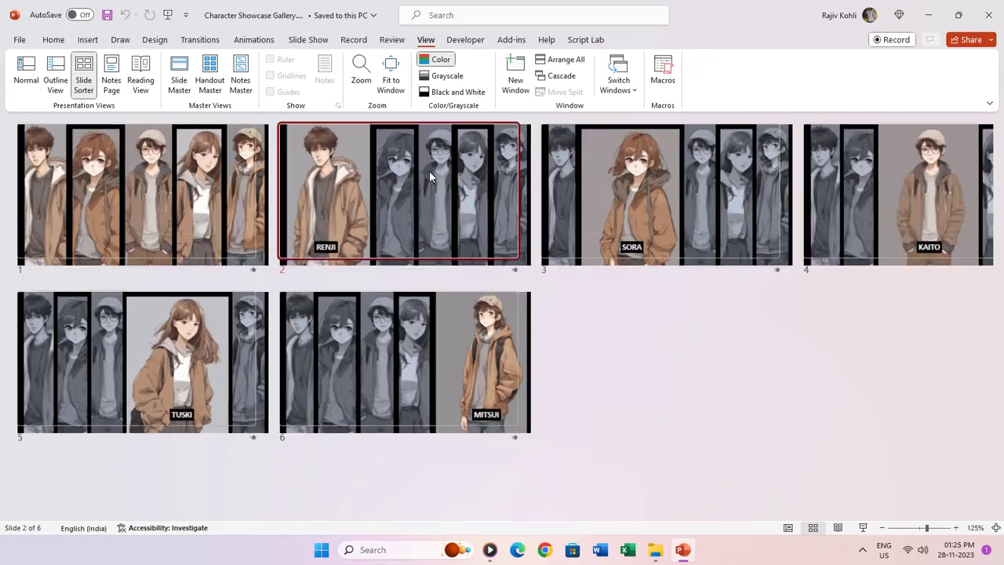
pyautogui.keyDown('ctrl'); pyautogui.scroll(2, 429, 170); pyautogui.keyUp('ctrl')
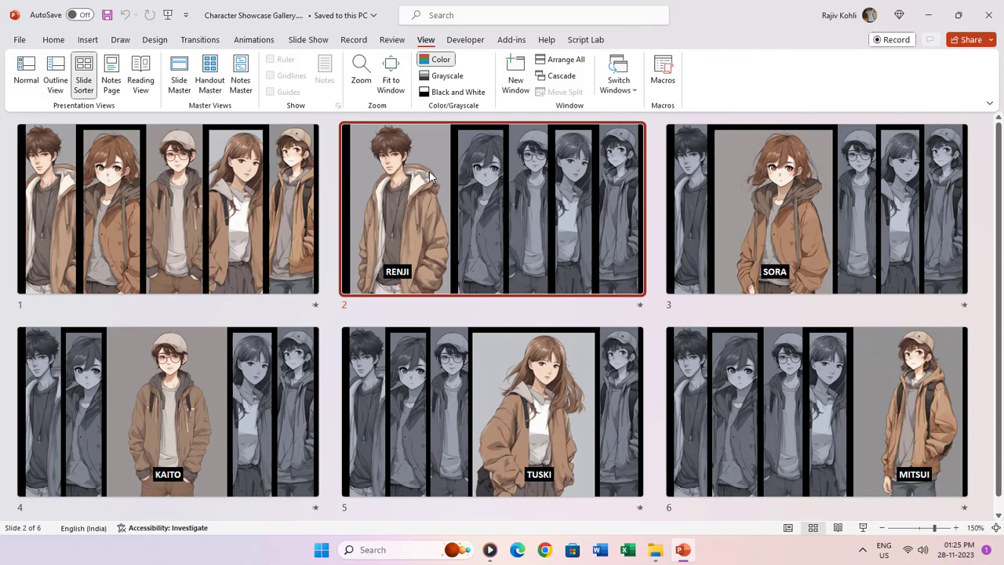
pyautogui.click(741, 201)
pyautogui.scroll(-1, 286, 350)
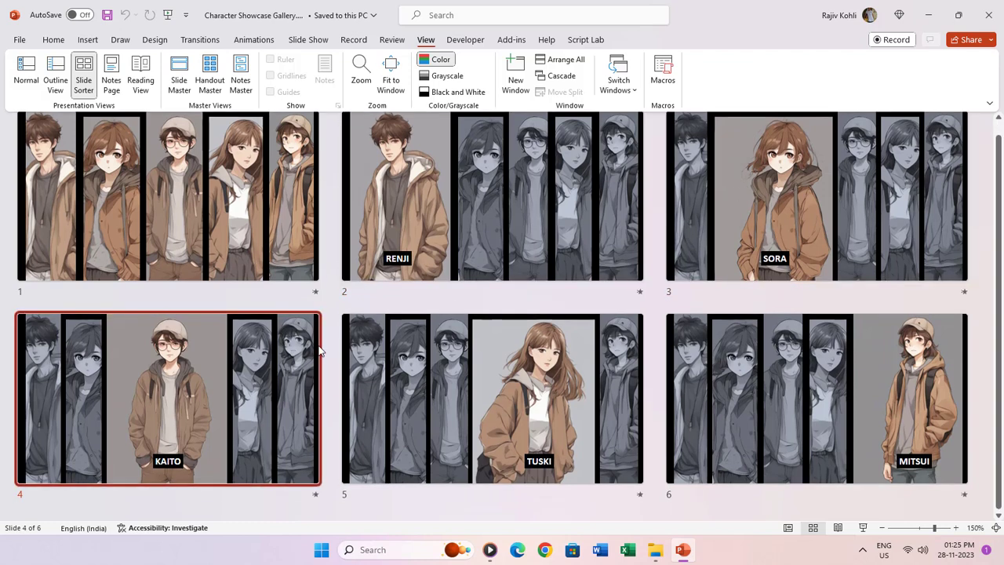
pyautogui.click(517, 353)
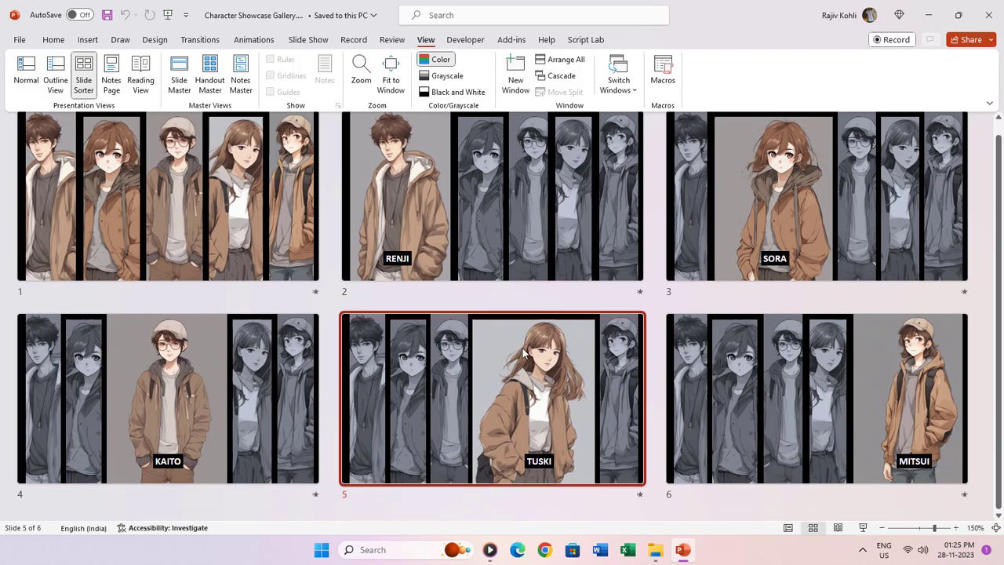
pyautogui.click(752, 365)
pyautogui.keyDown('ctrl'); pyautogui.scroll(-2, 749, 364); pyautogui.keyUp('ctrl')
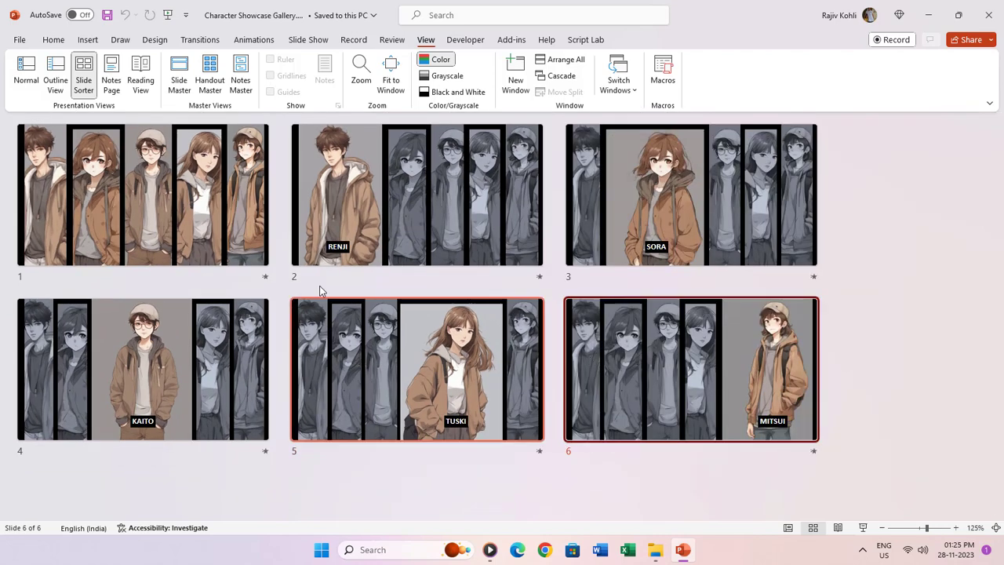
# Apply the Morph transition to the character slides and confirm its 00.50 duration.
pyautogui.click(207, 220)
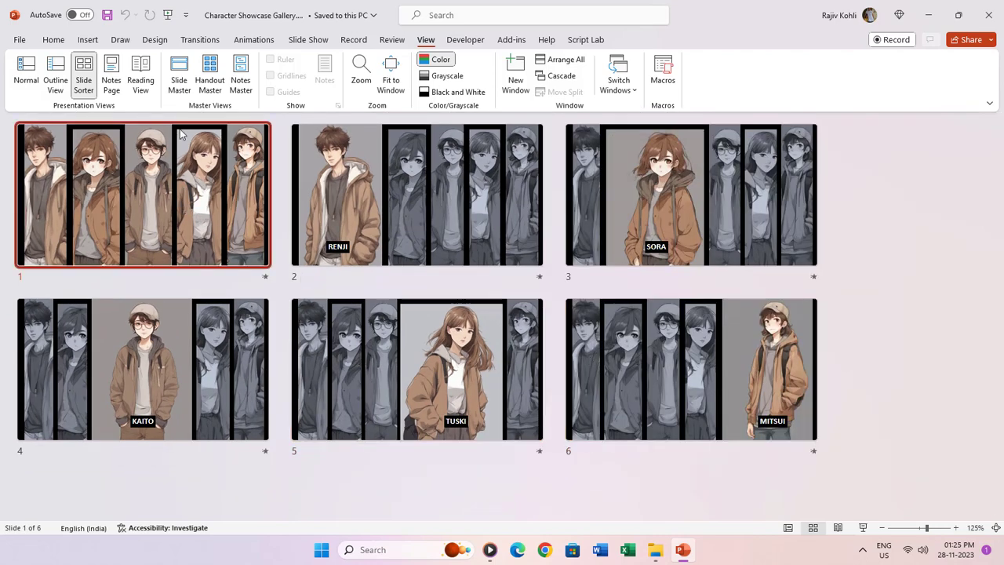
pyautogui.click(201, 40)
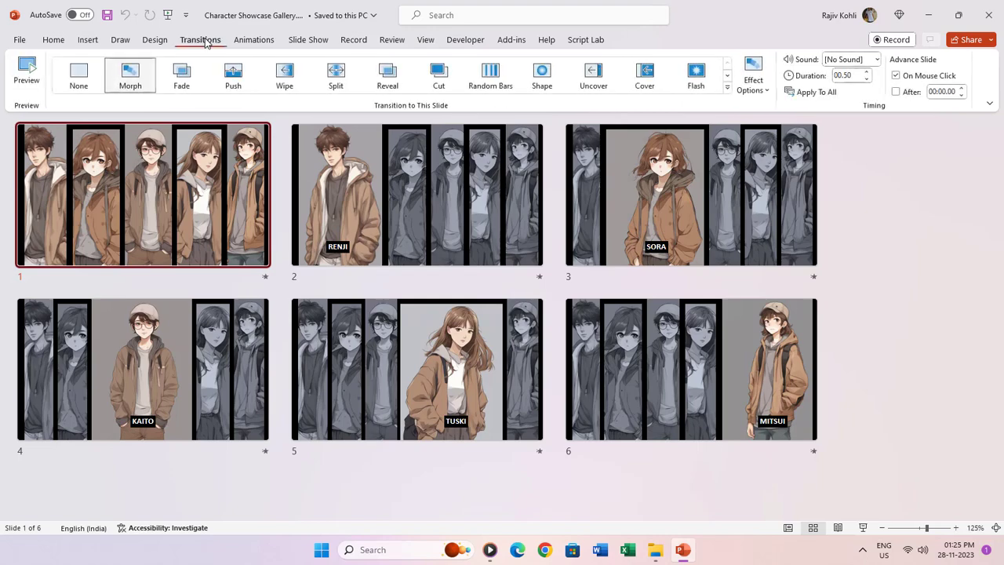
pyautogui.click(134, 82)
pyautogui.press('Right')
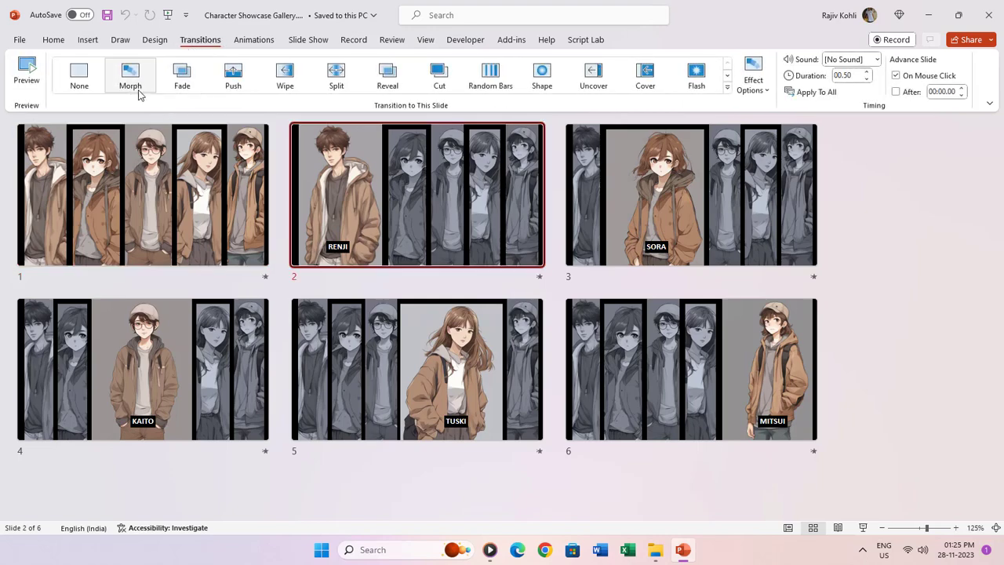
pyautogui.click(703, 217)
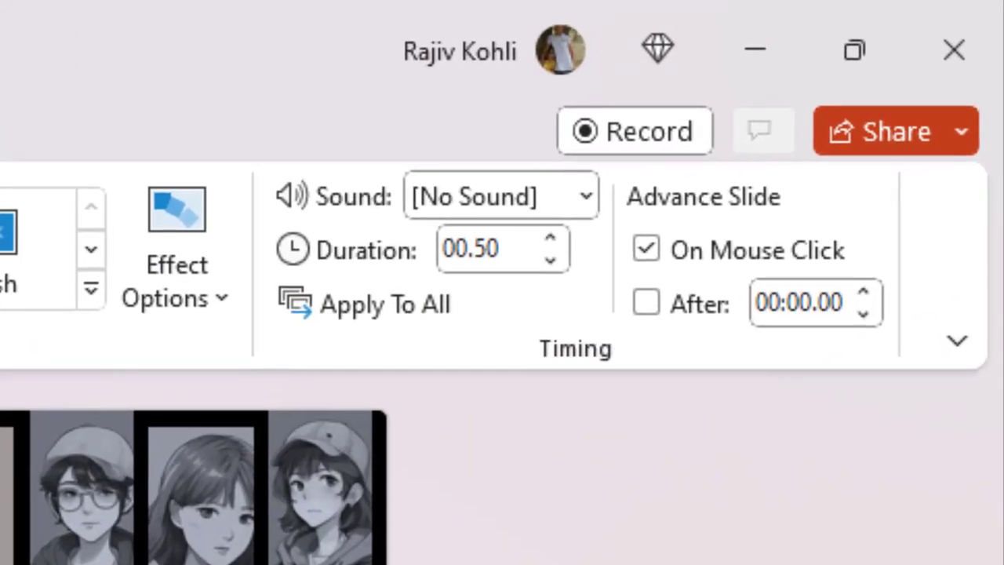
pyautogui.click(516, 253)
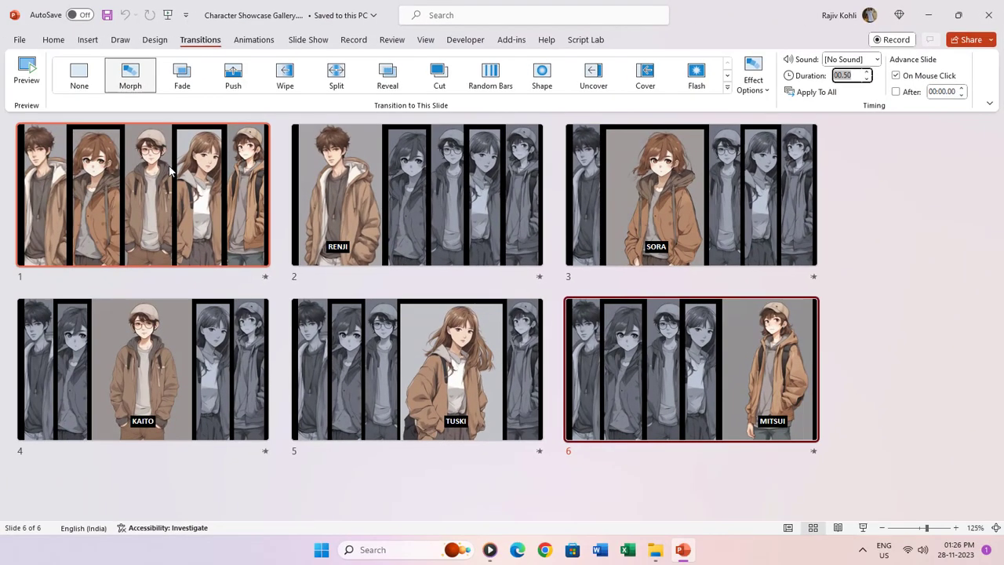
# Start a new presentation and give its first slide the Blank layout.
pyautogui.click(170, 171)
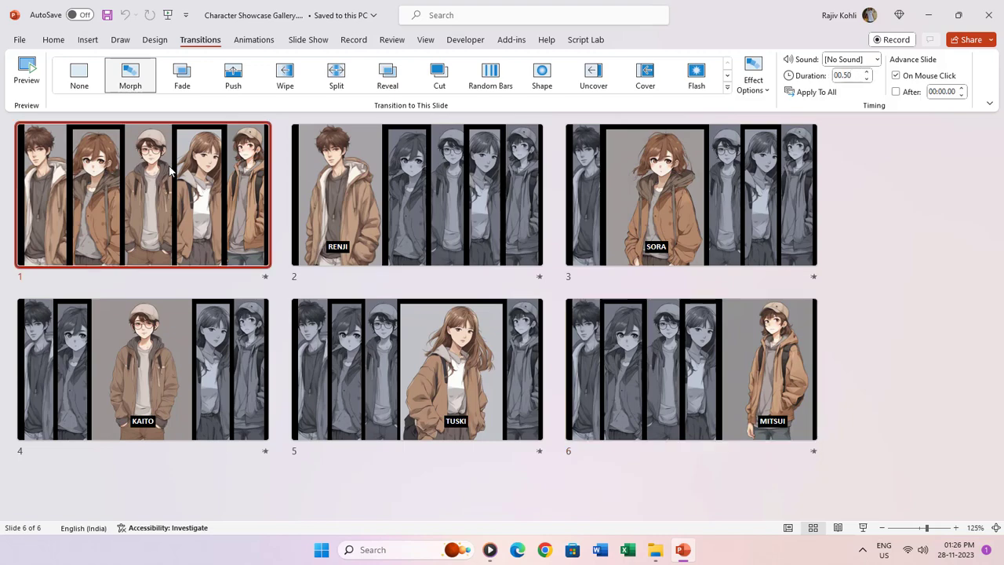
pyautogui.click(20, 39)
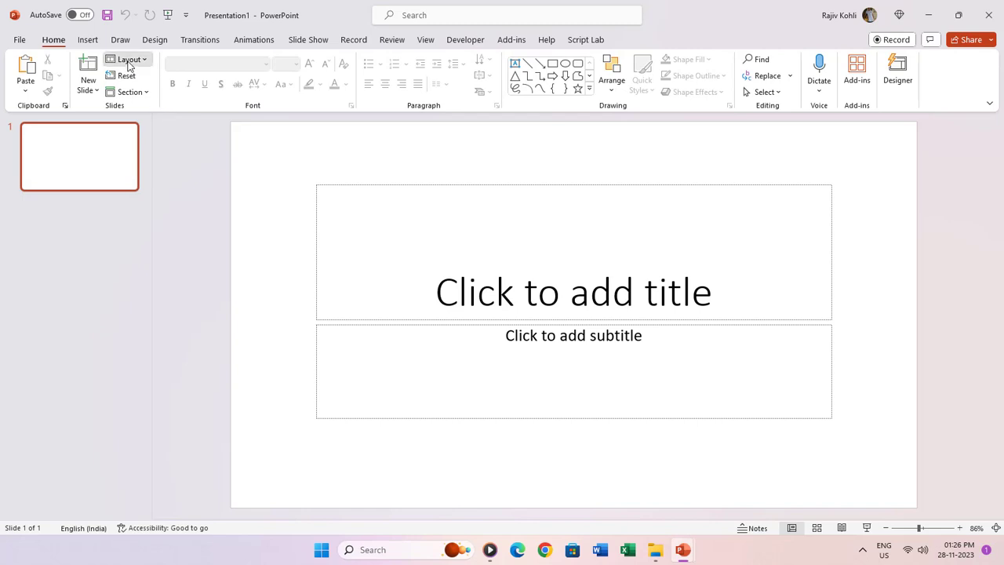
pyautogui.click(130, 60)
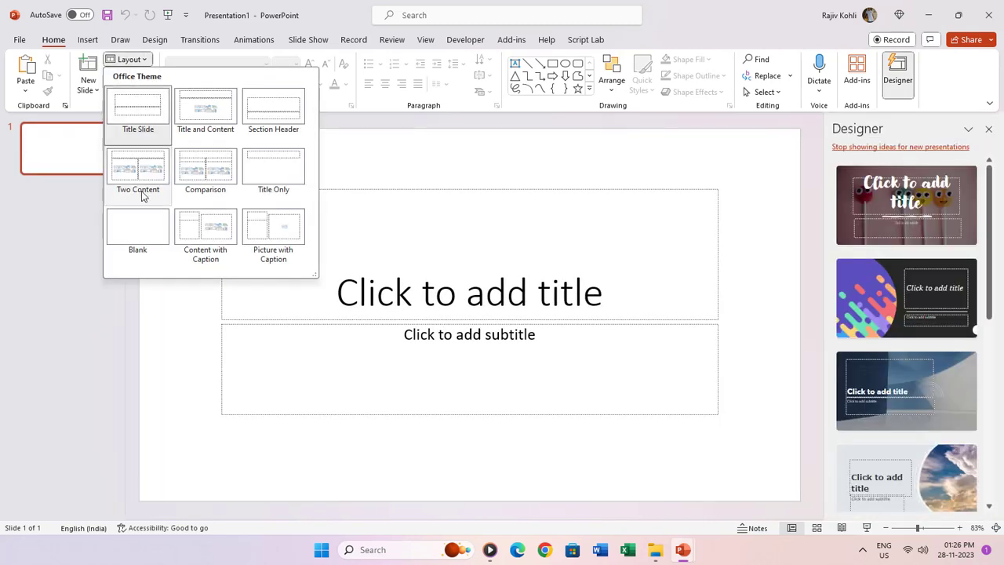
pyautogui.click(146, 226)
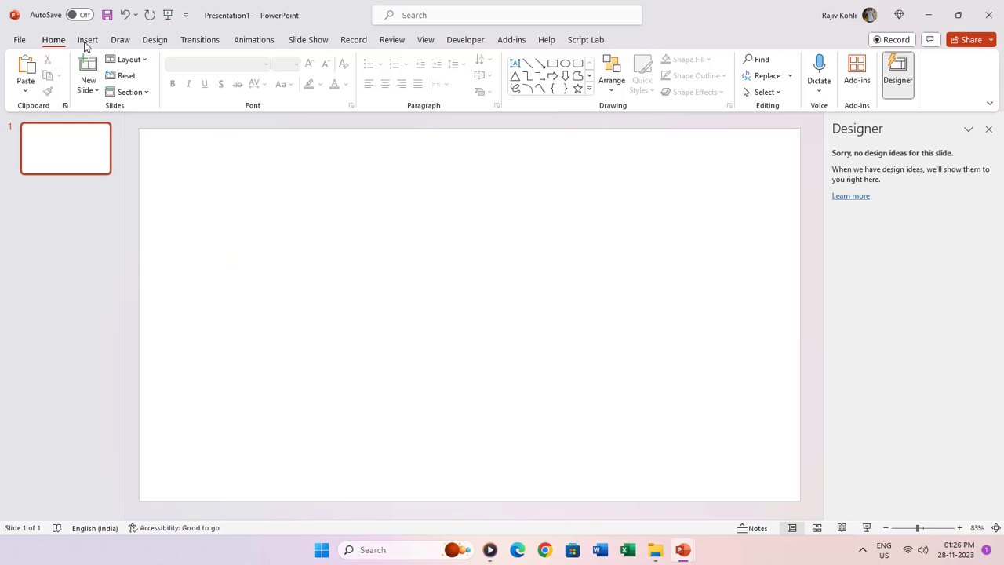
# Insert img-1 to img-5 from the Character Showcase Gallery Animation folder on the Desktop.
pyautogui.click(87, 41)
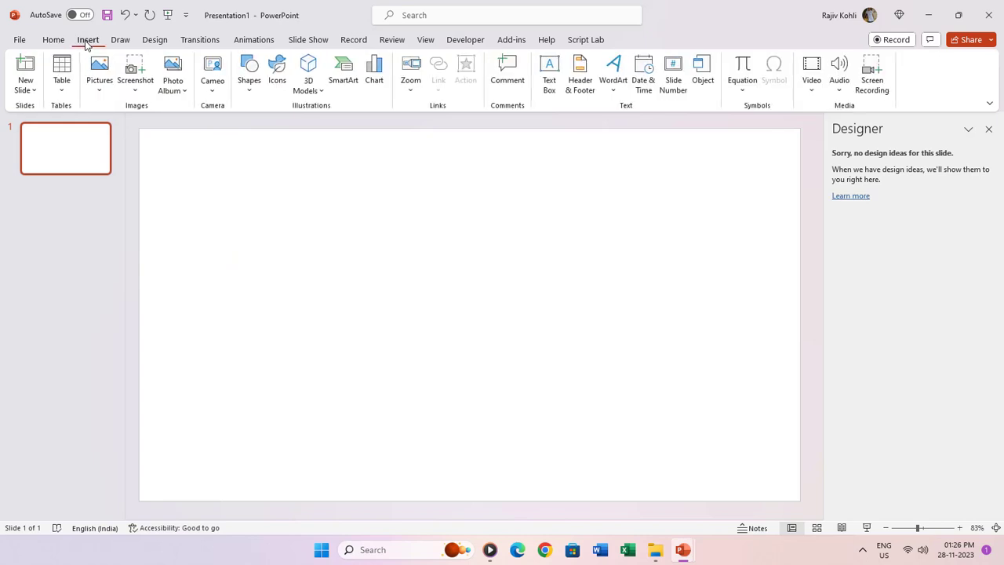
pyautogui.click(101, 98)
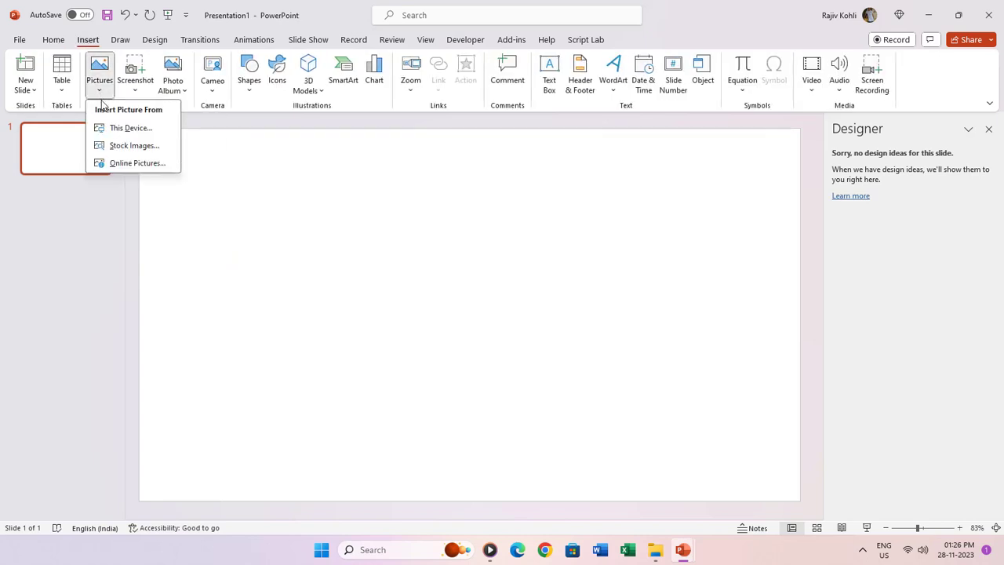
pyautogui.click(114, 128)
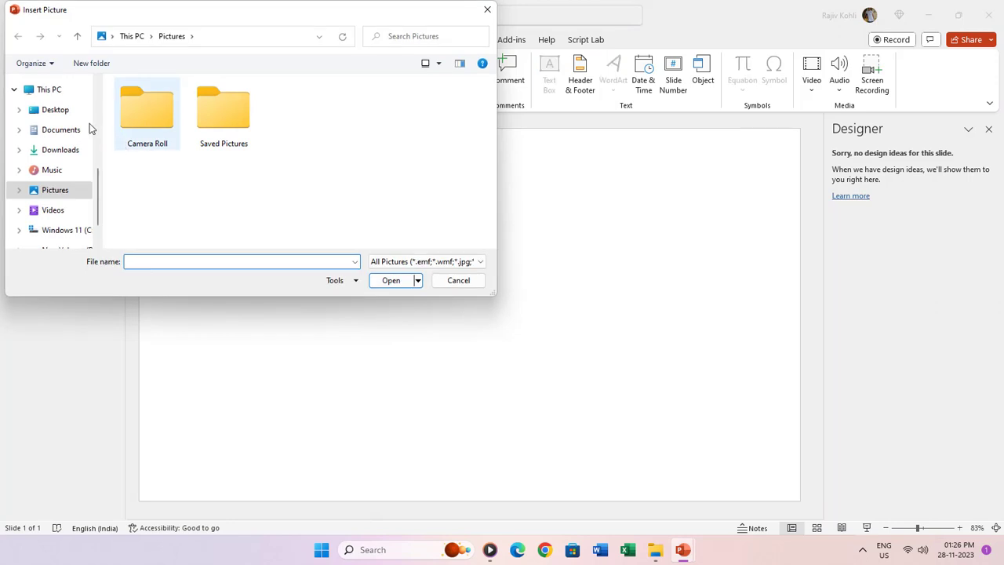
pyautogui.click(54, 110)
pyautogui.click(149, 118)
pyautogui.doubleClick(149, 117)
pyautogui.click(238, 138)
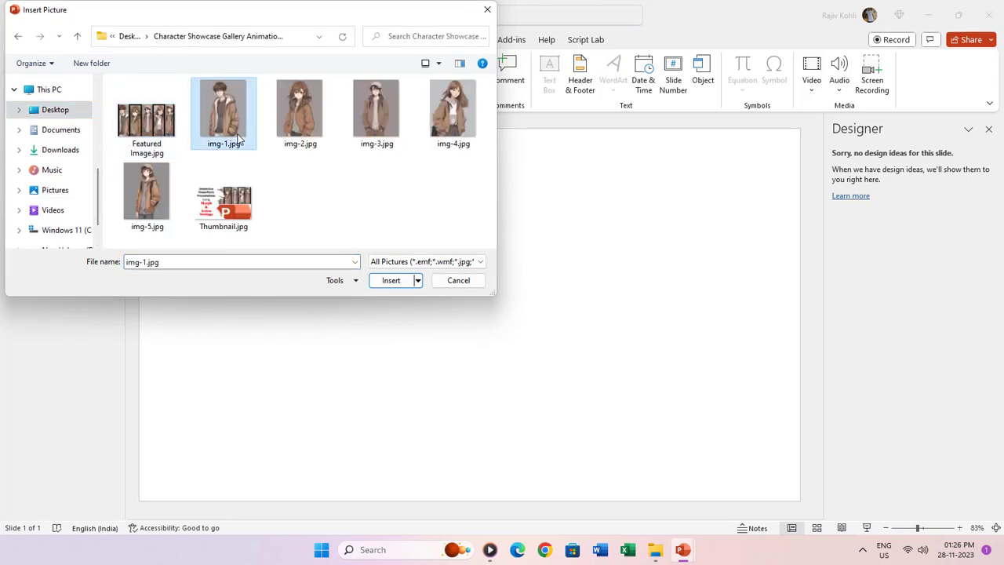
pyautogui.keyDown('ctrl'); pyautogui.click(290, 133); pyautogui.keyUp('ctrl')
pyautogui.keyDown('ctrl'); pyautogui.click(370, 133); pyautogui.keyUp('ctrl')
pyautogui.keyDown('ctrl'); pyautogui.click(447, 130); pyautogui.keyUp('ctrl')
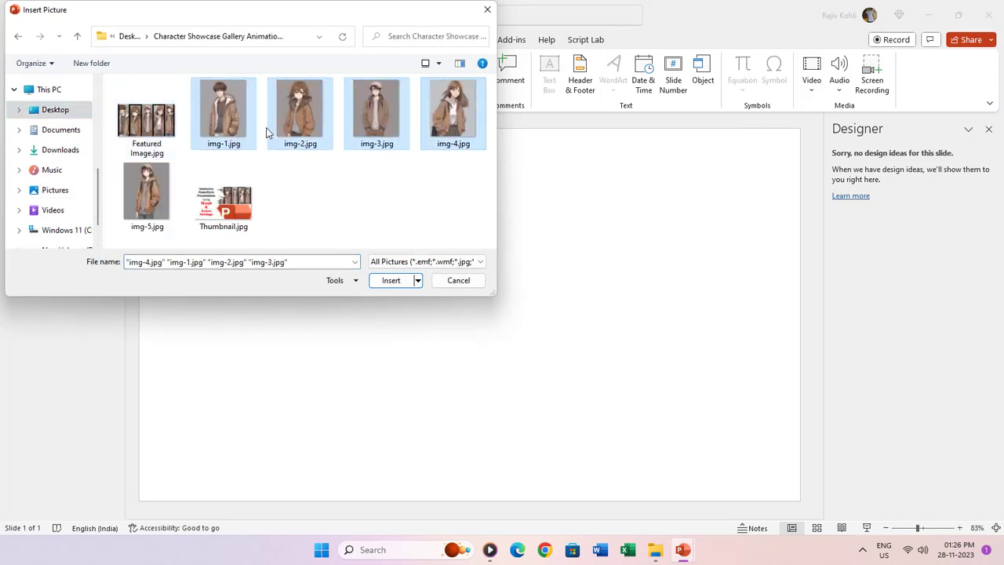
pyautogui.keyDown('ctrl'); pyautogui.click(147, 188); pyautogui.keyUp('ctrl')
pyautogui.click(391, 280)
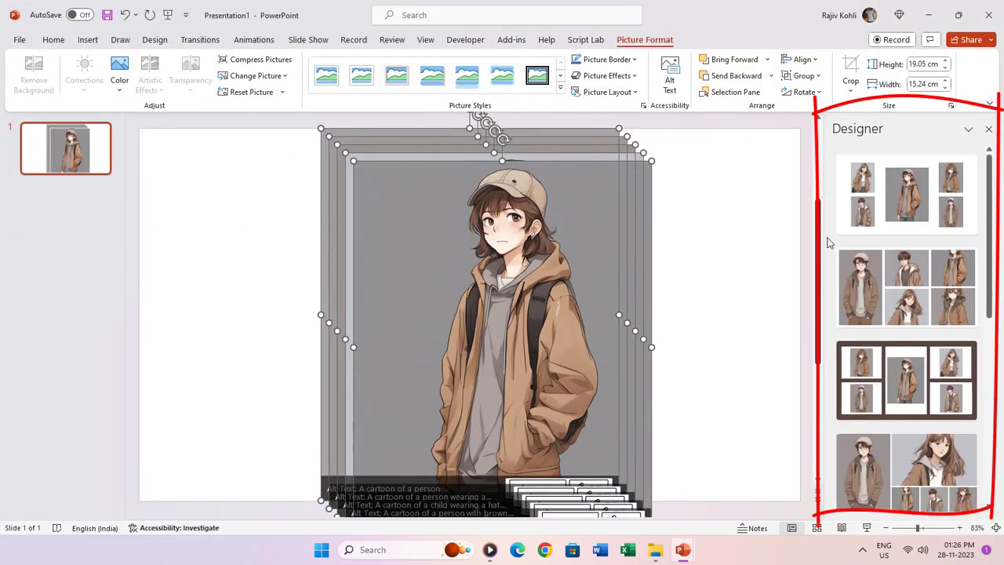
# Discard the Designer layouts and shrink the stacked pictures from the centre to 18.16 × 14.53 cm.
pyautogui.click(910, 270)
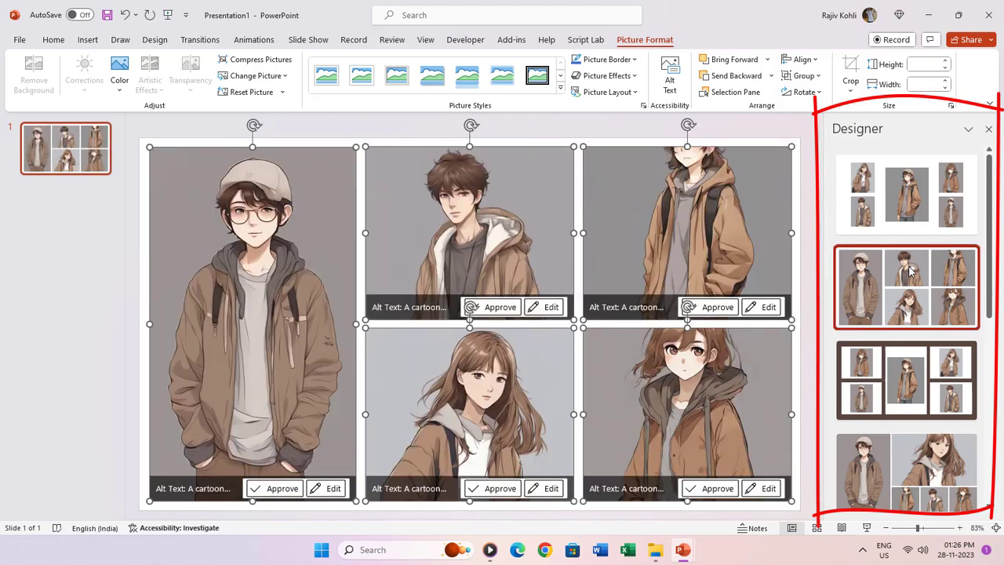
pyautogui.click(902, 385)
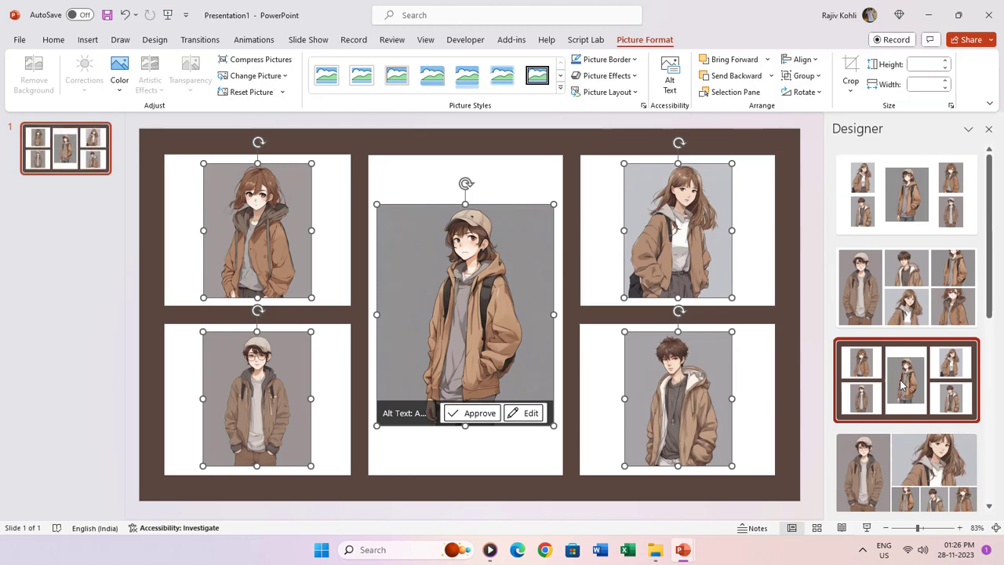
pyautogui.click(127, 15)
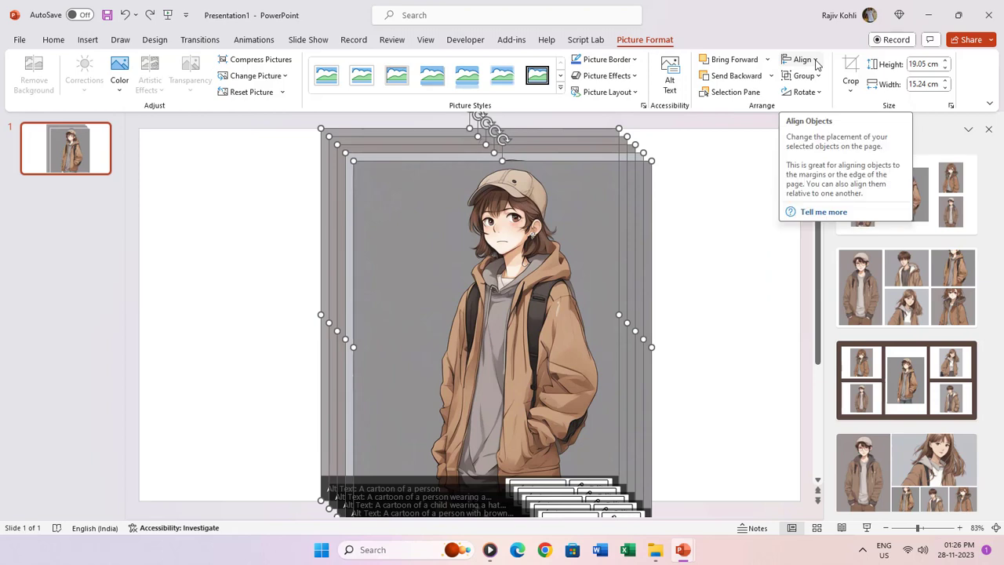
pyautogui.click(988, 128)
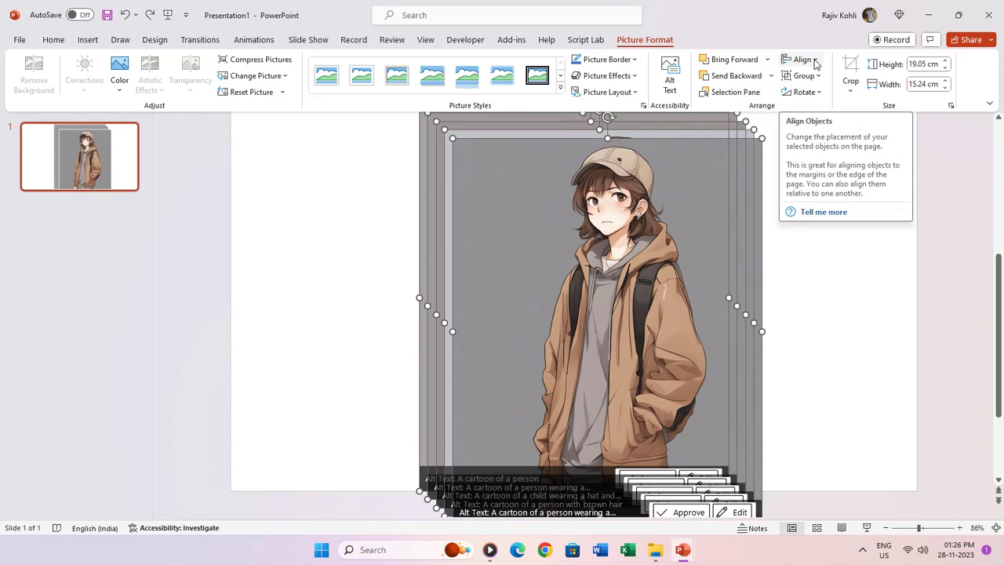
pyautogui.hotkey('ctrl', 'alt', 'shift')
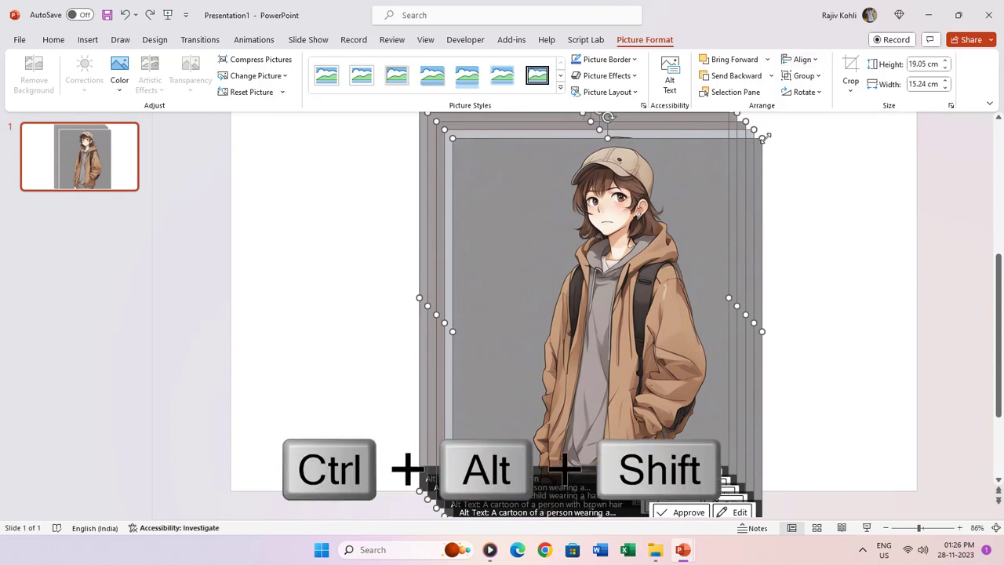
pyautogui.moveTo(764, 140); pyautogui.dragTo(754, 149)
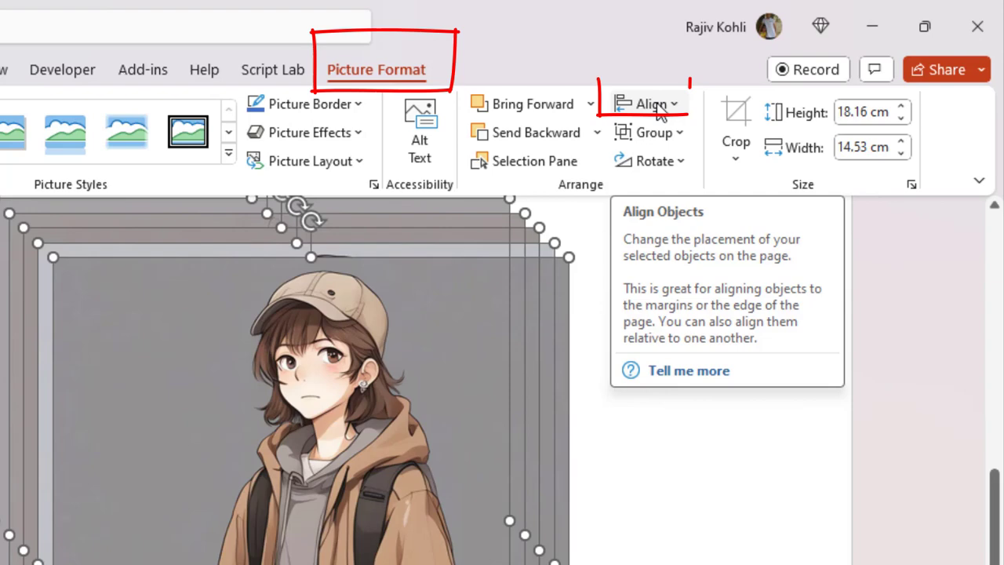
# Align the stacked pictures to the slide using Align Center and Align Middle.
pyautogui.click(659, 108)
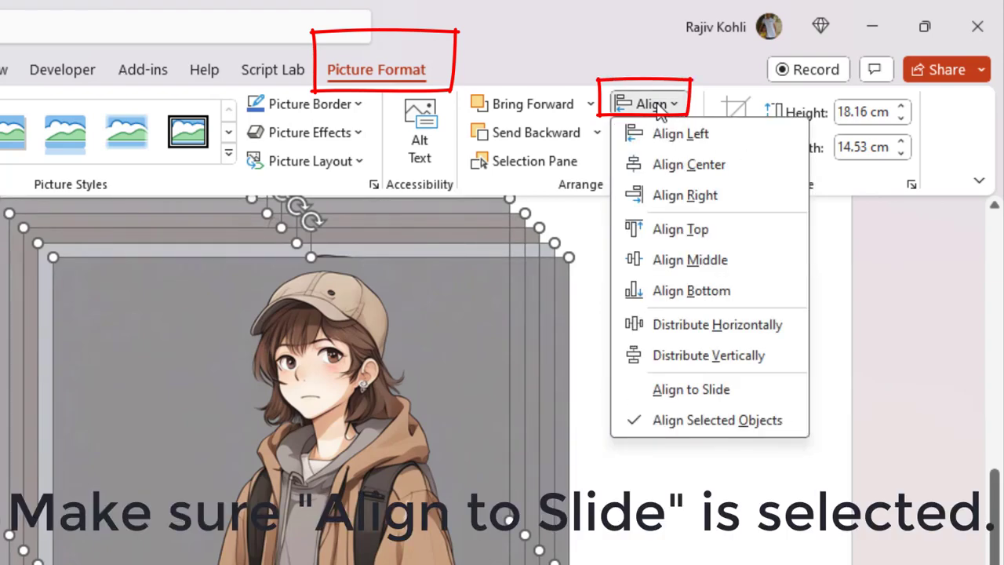
pyautogui.click(693, 392)
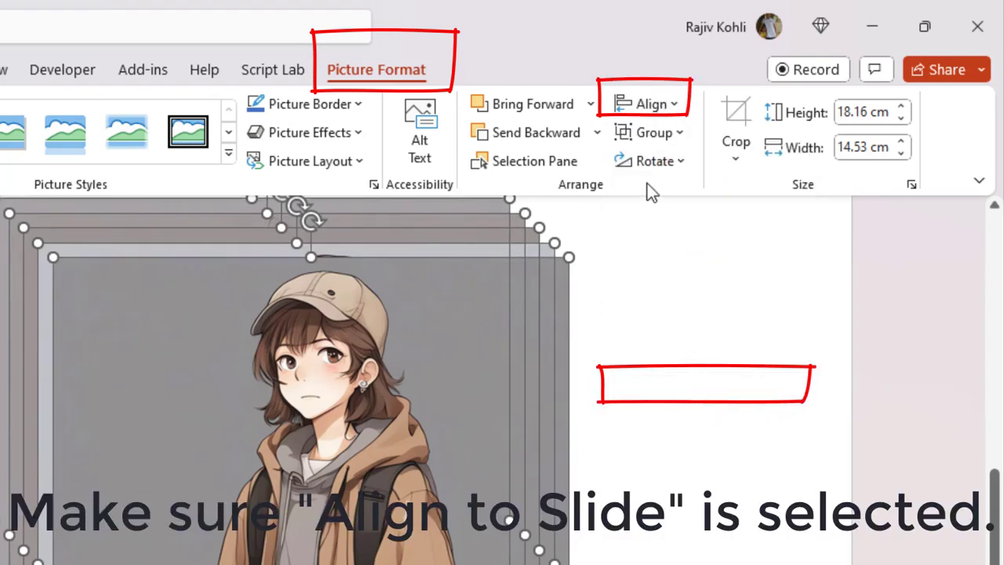
pyautogui.click(653, 110)
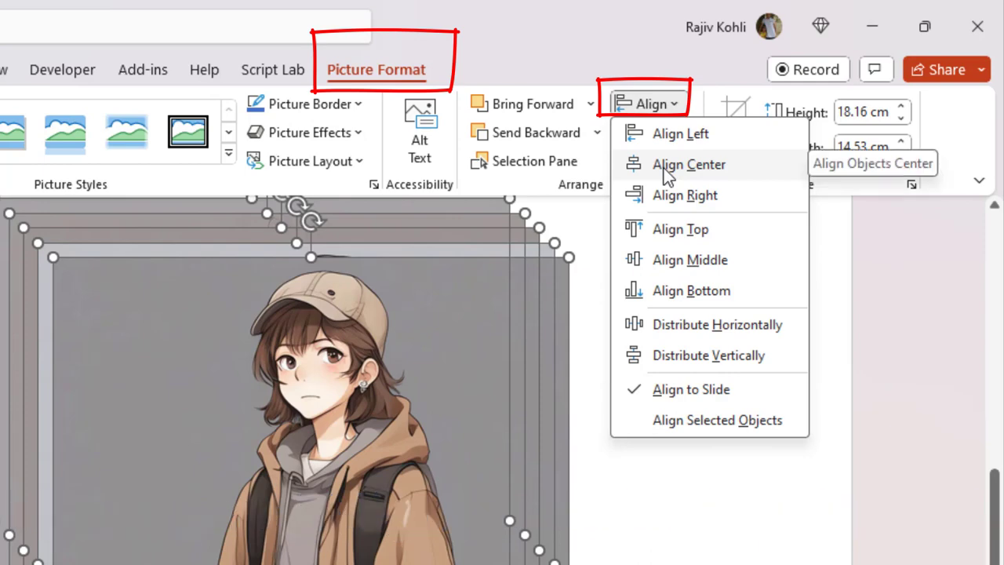
pyautogui.click(663, 168)
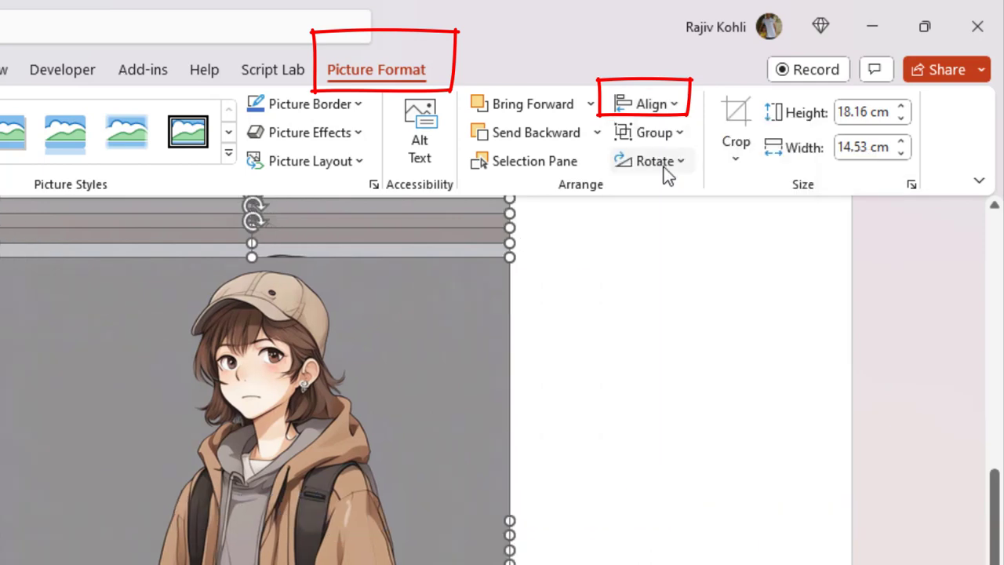
pyautogui.click(652, 109)
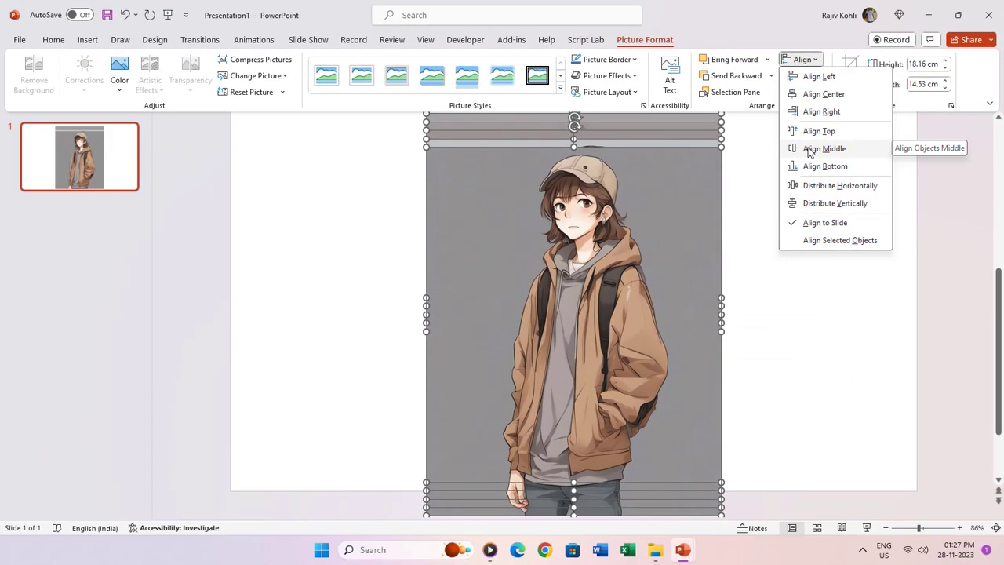
pyautogui.click(823, 148)
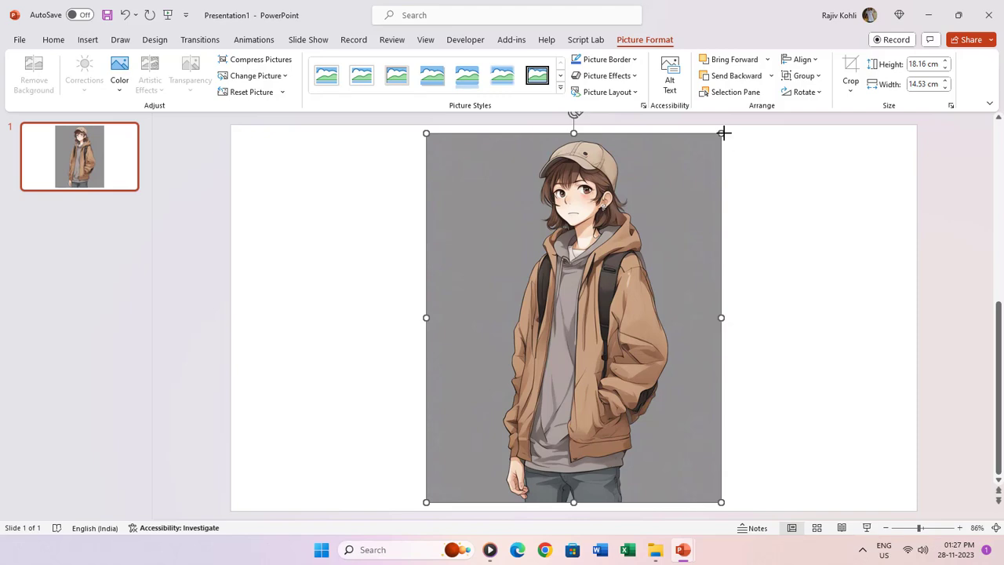
# Enlarge the stacked pictures to 19 × 15.2 cm and display the rulers.
pyautogui.moveTo(723, 133); pyautogui.dragTo(728, 122)
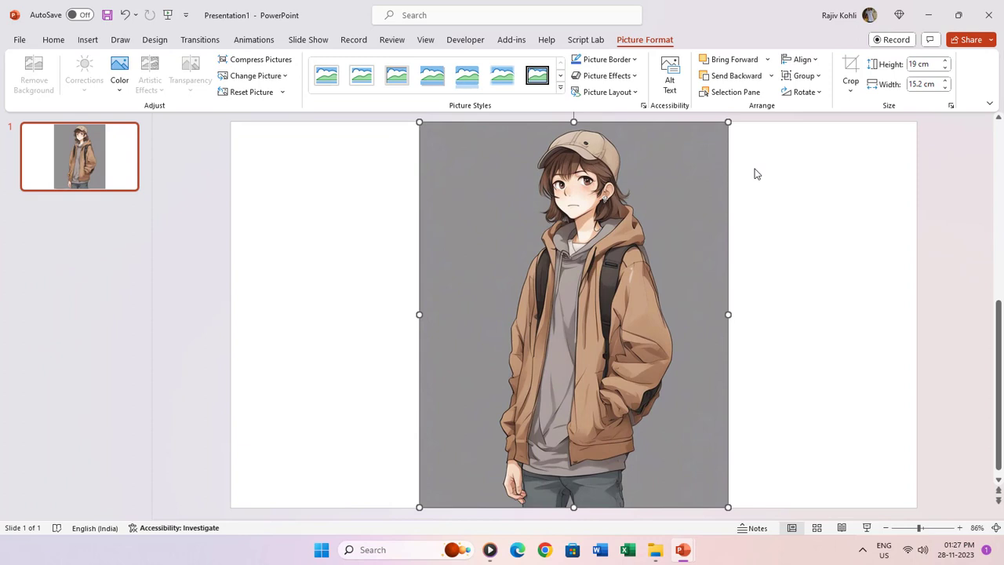
pyautogui.click(755, 173)
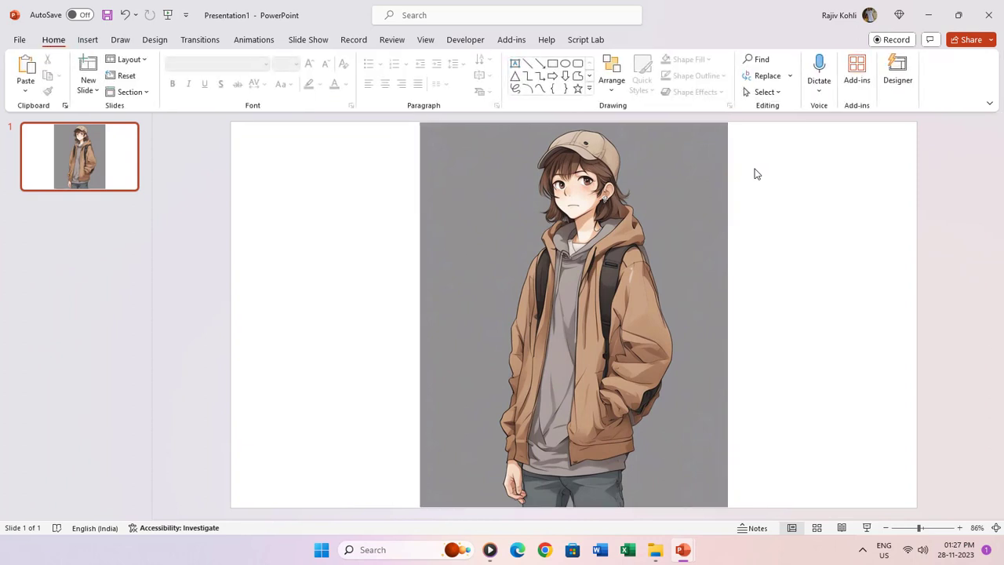
pyautogui.click(424, 40)
pyautogui.click(270, 60)
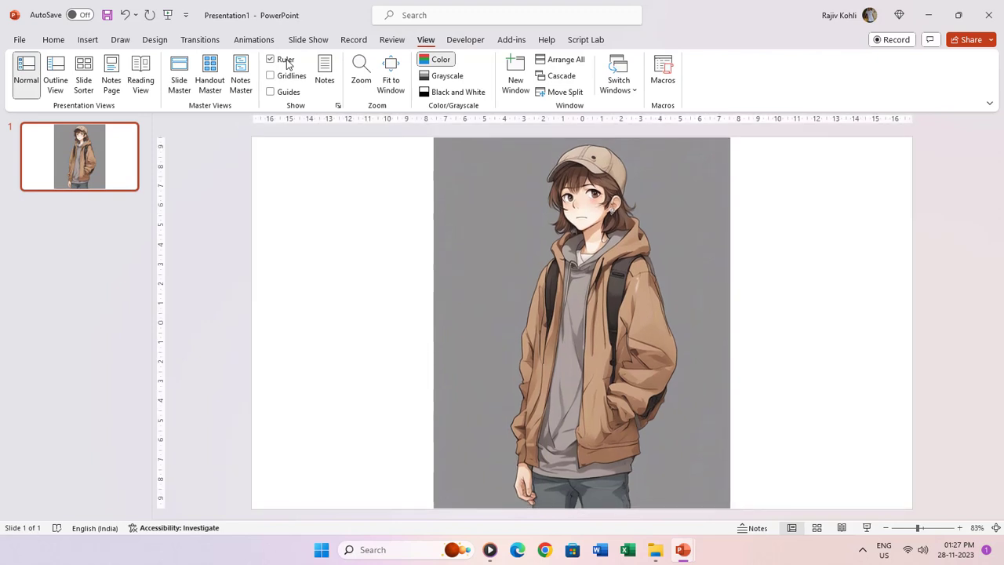
# Turn on guides and place two vertical guides about 3 cm either side of centre.
pyautogui.rightClick(376, 185)
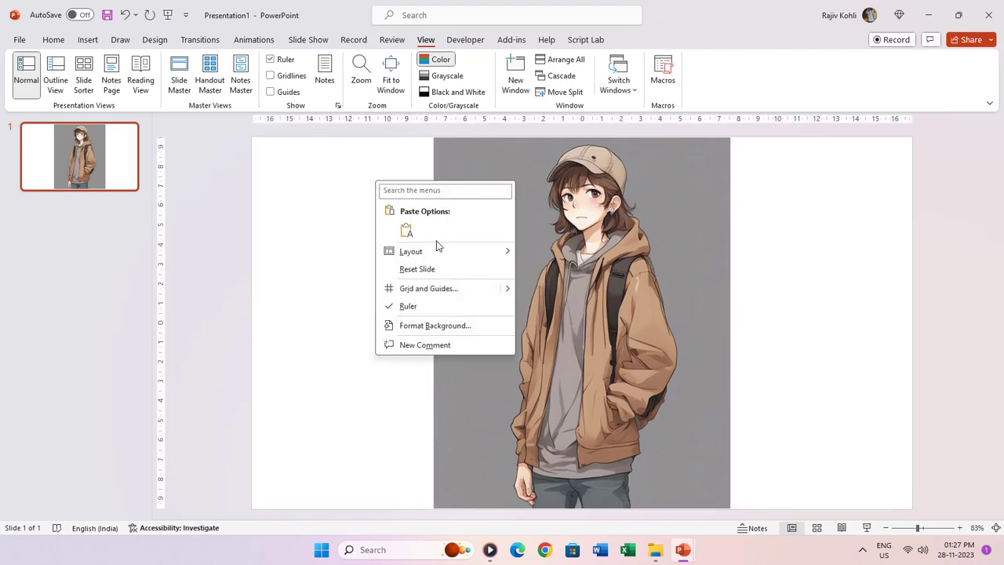
pyautogui.click(542, 290)
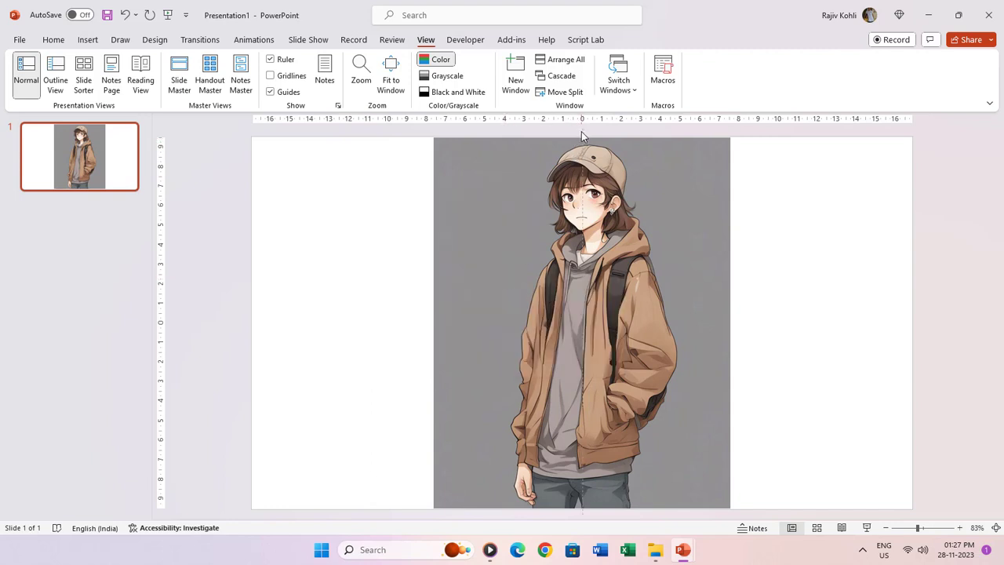
pyautogui.moveTo(581, 137); pyautogui.dragTo(532, 138)
pyautogui.rightClick(390, 167)
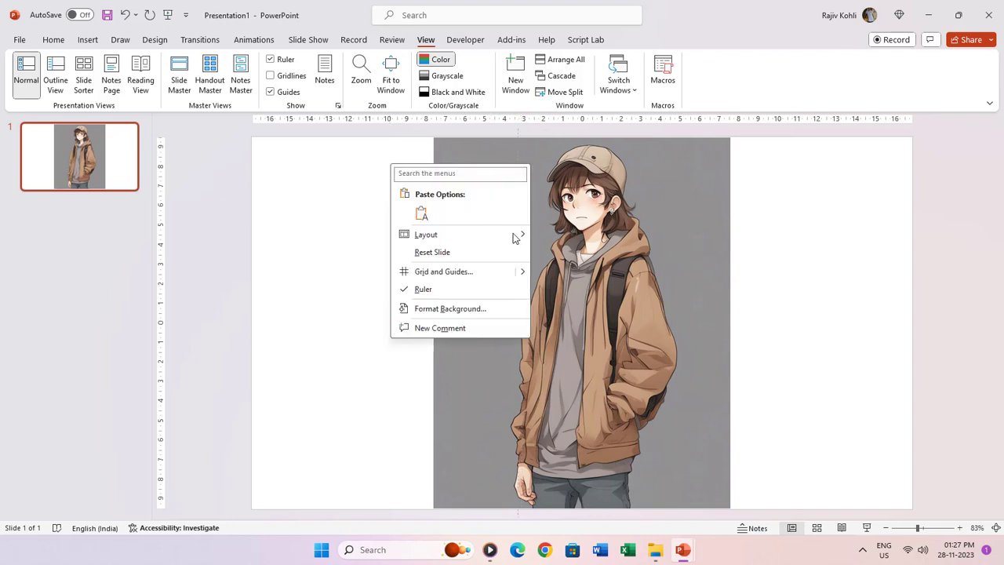
pyautogui.click(557, 262)
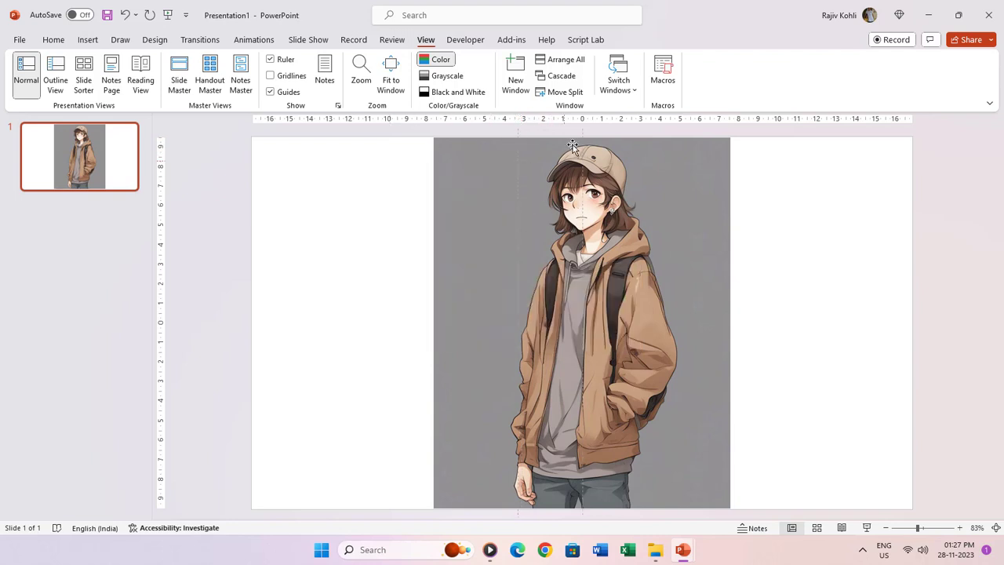
pyautogui.moveTo(581, 130); pyautogui.dragTo(654, 146)
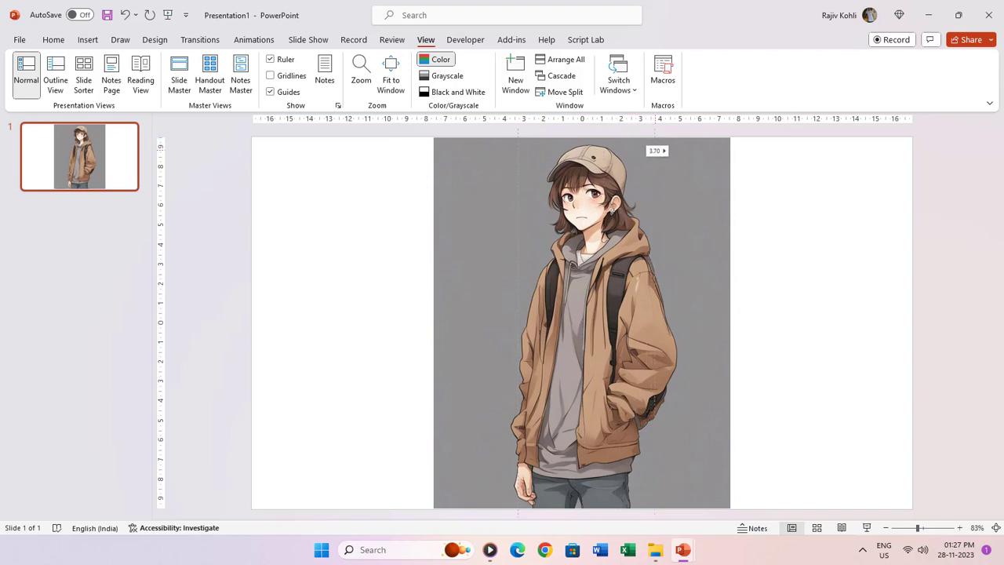
# Crop the top picture to a 7 cm strip between the guides and move it to the slide's right edge.
pyautogui.click(611, 171)
pyautogui.click(635, 40)
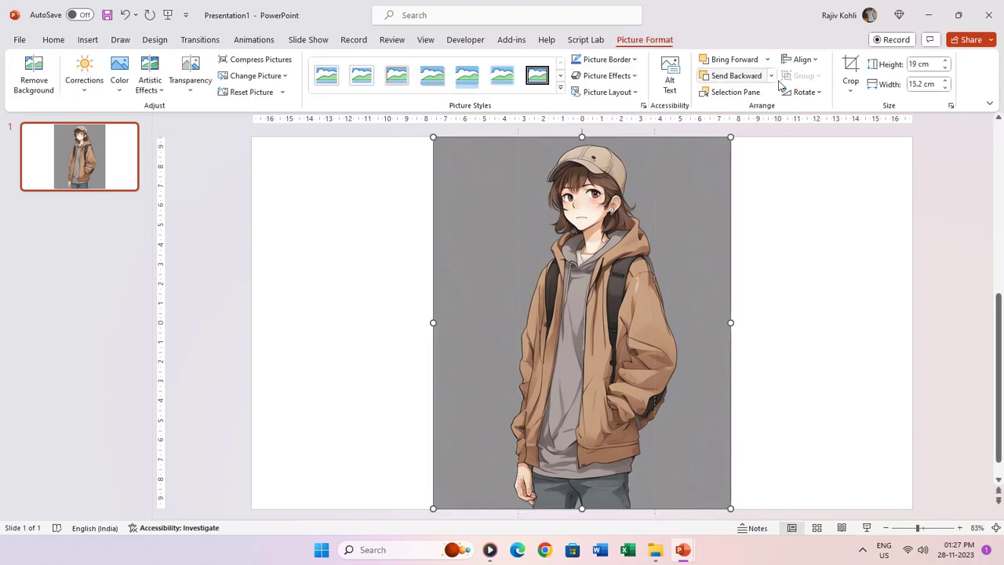
pyautogui.click(849, 67)
pyautogui.moveTo(434, 322); pyautogui.dragTo(518, 322)
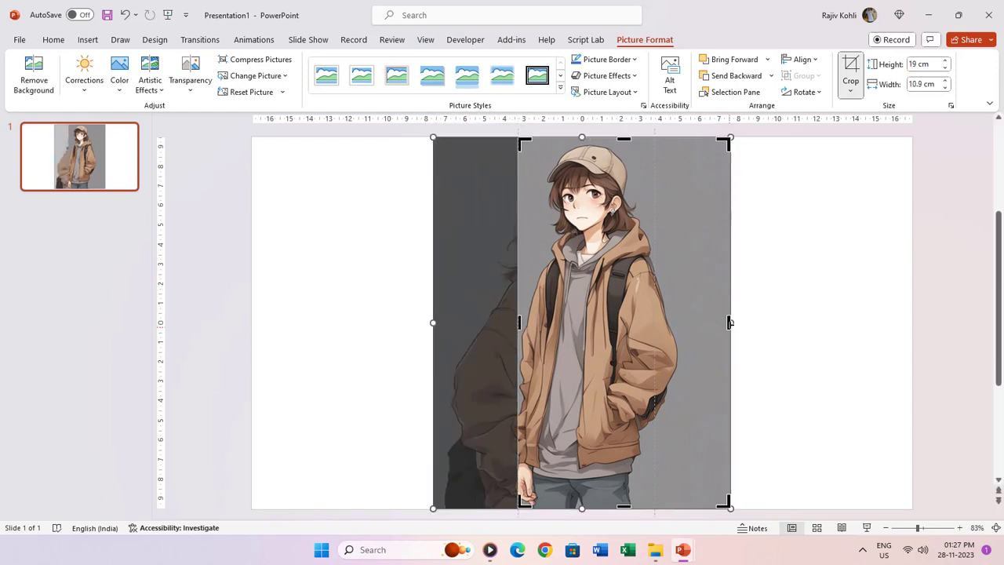
pyautogui.moveTo(717, 324); pyautogui.dragTo(655, 320)
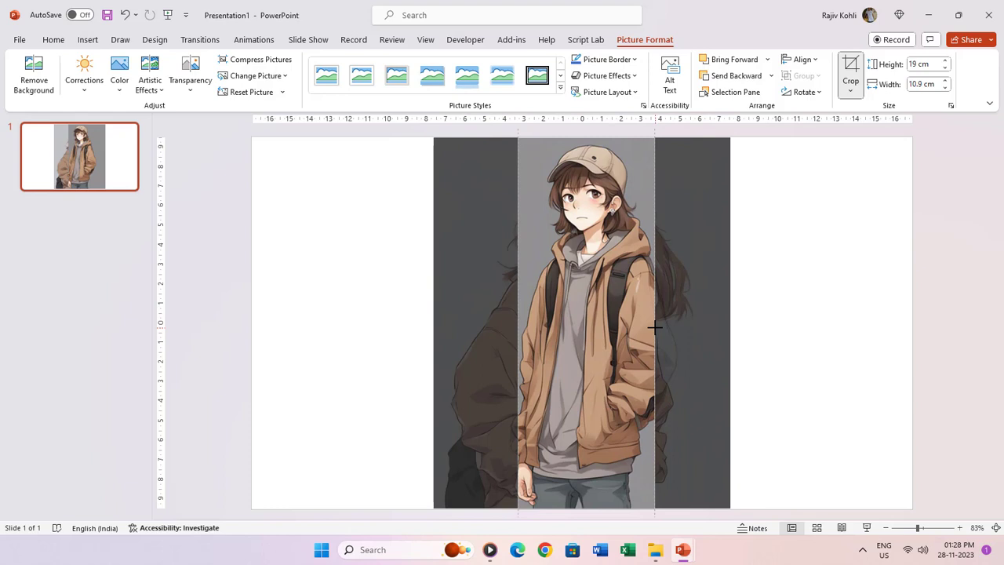
pyautogui.keyDown('ctrl'); pyautogui.scroll(-1, 655, 320); pyautogui.keyUp('ctrl')
pyautogui.keyDown('ctrl'); pyautogui.scroll(-1, 654, 298); pyautogui.keyUp('ctrl')
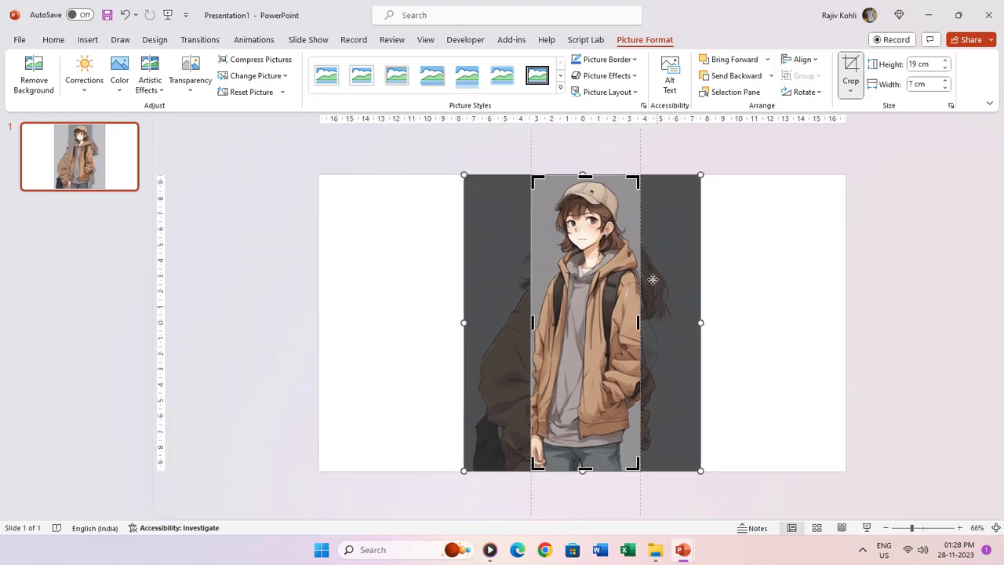
pyautogui.click(734, 220)
pyautogui.moveTo(592, 258); pyautogui.dragTo(799, 261)
pyautogui.click(608, 249)
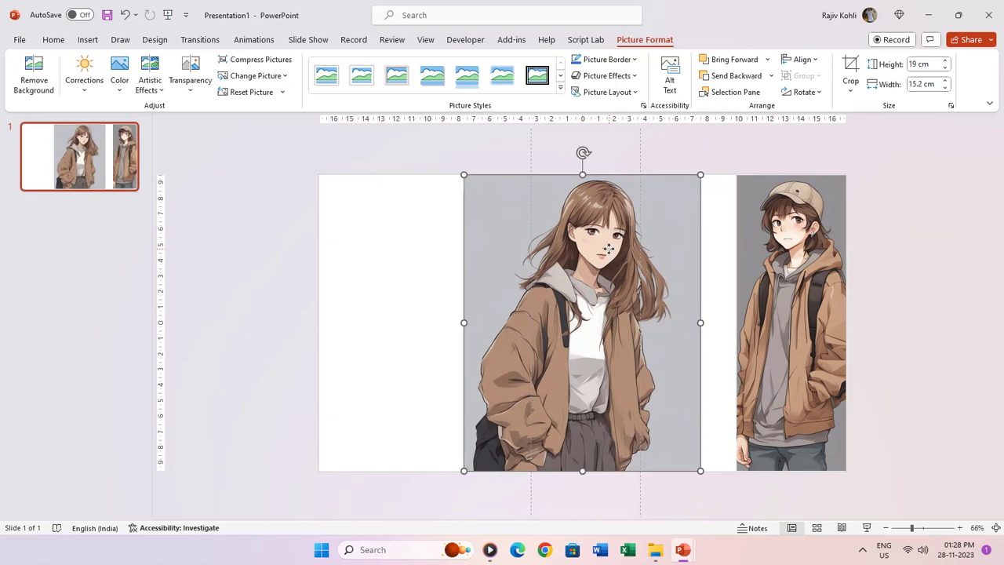
# Crop the long-haired girl picture to a 7 cm strip and shift it right.
pyautogui.click(851, 71)
pyautogui.moveTo(464, 321); pyautogui.dragTo(533, 322)
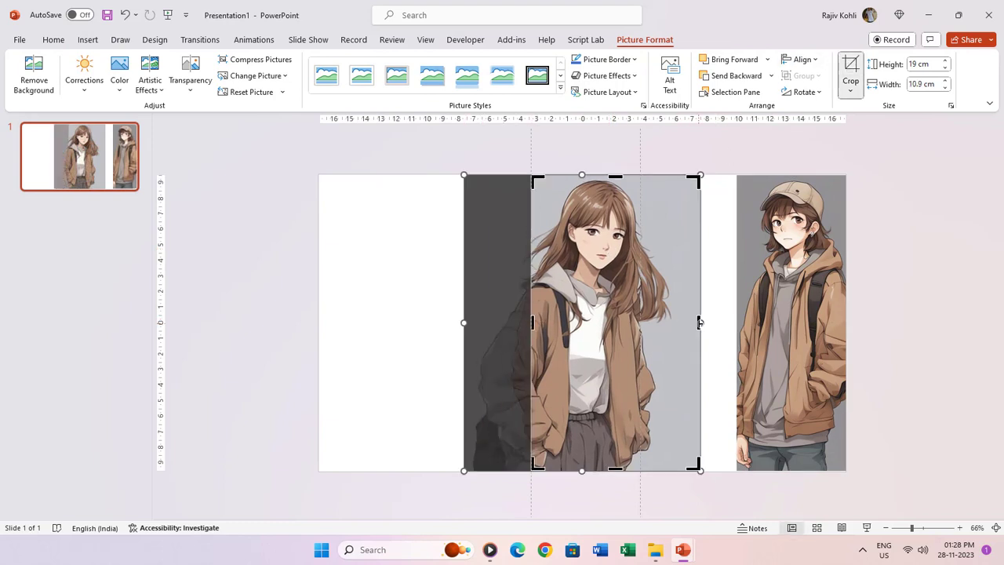
pyautogui.moveTo(698, 321); pyautogui.dragTo(638, 321)
pyautogui.click(672, 164)
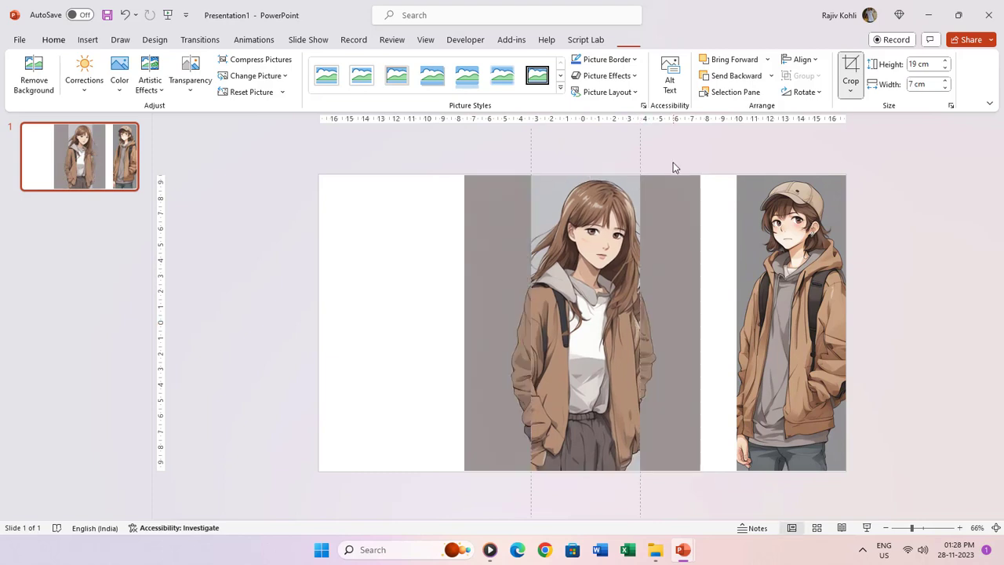
pyautogui.moveTo(595, 242); pyautogui.dragTo(684, 242)
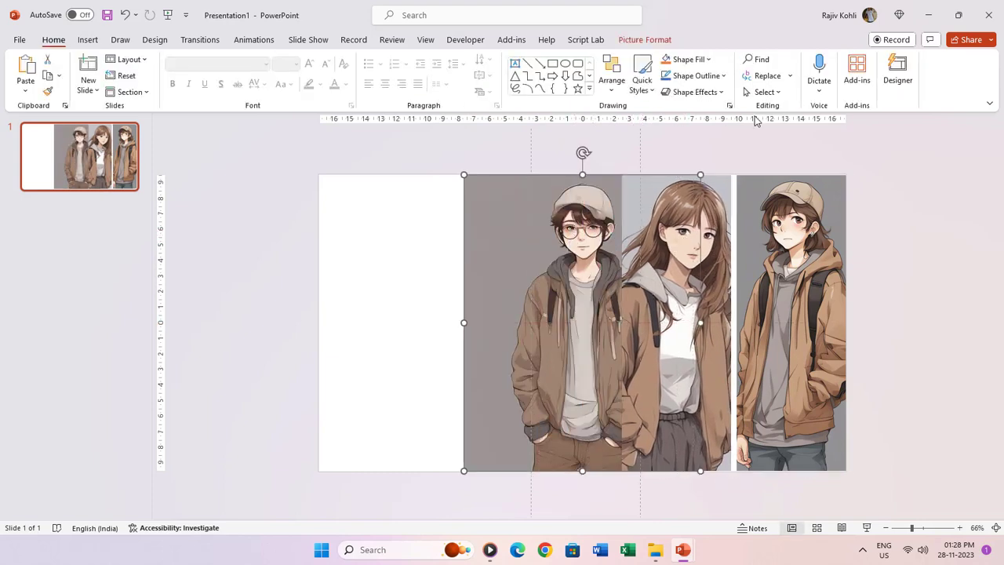
# Crop the boy with glasses picture into a strip and spread the five strips across the slide.
pyautogui.click(490, 549)
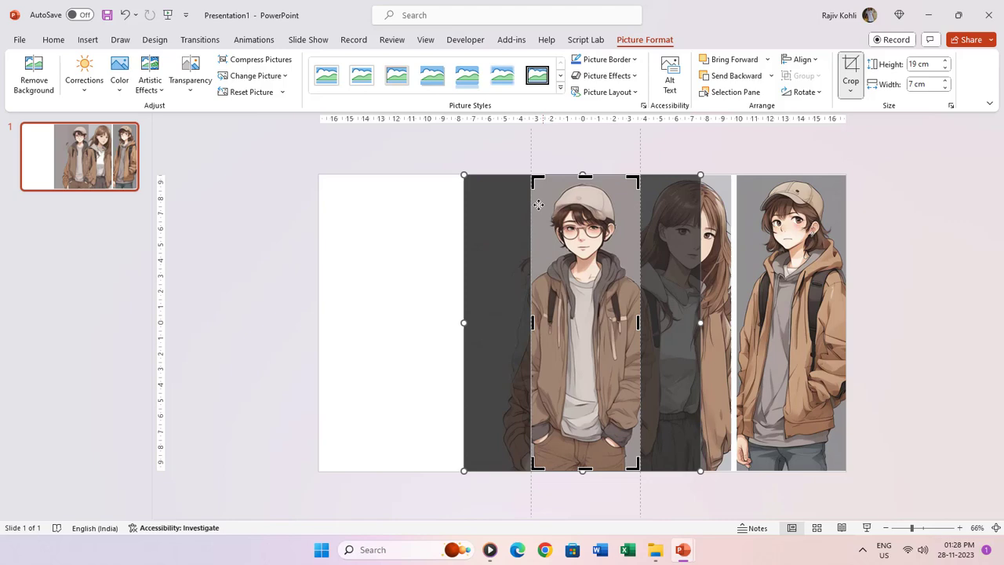
pyautogui.click(850, 71)
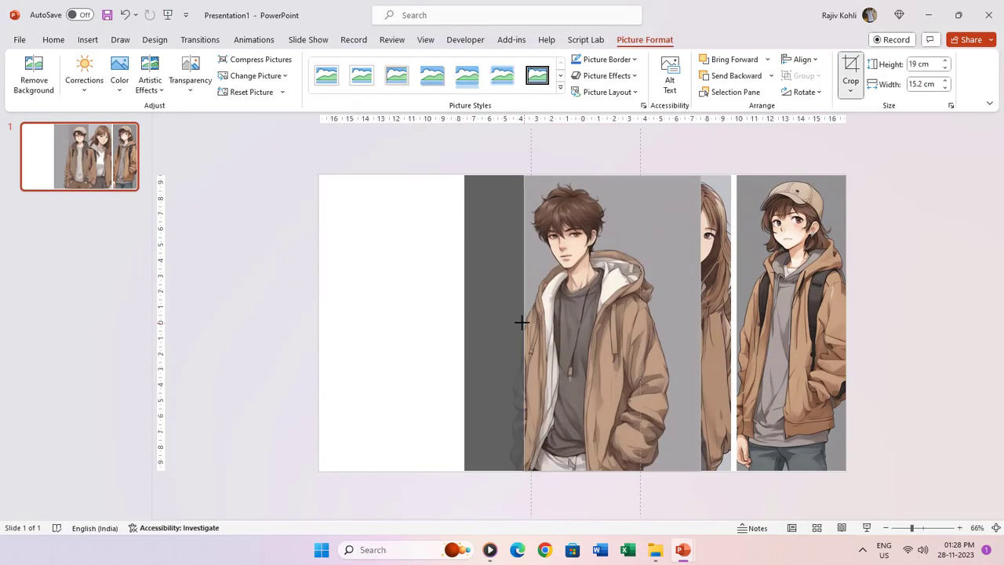
pyautogui.moveTo(636, 327); pyautogui.dragTo(576, 245)
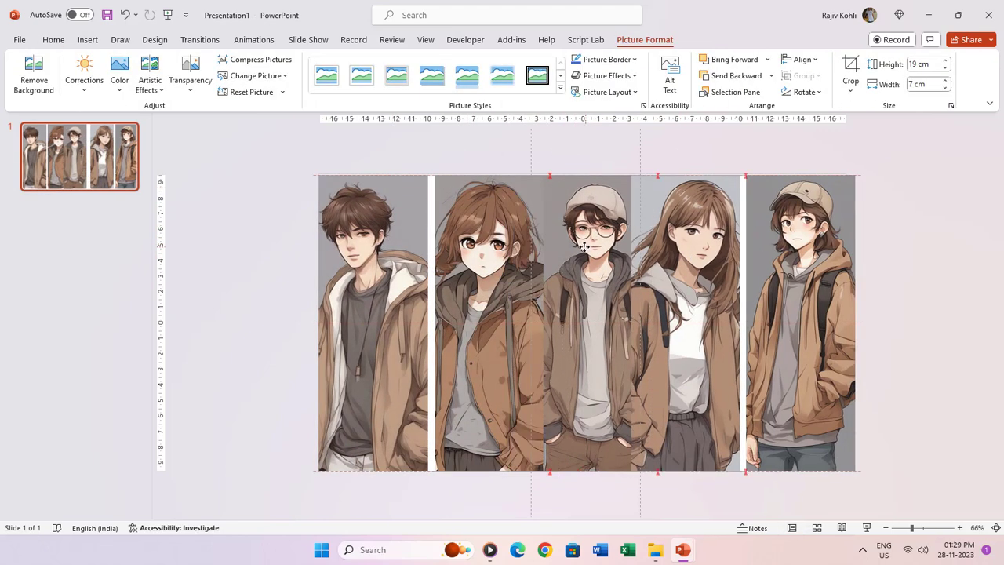
pyautogui.moveTo(814, 266); pyautogui.dragTo(847, 266)
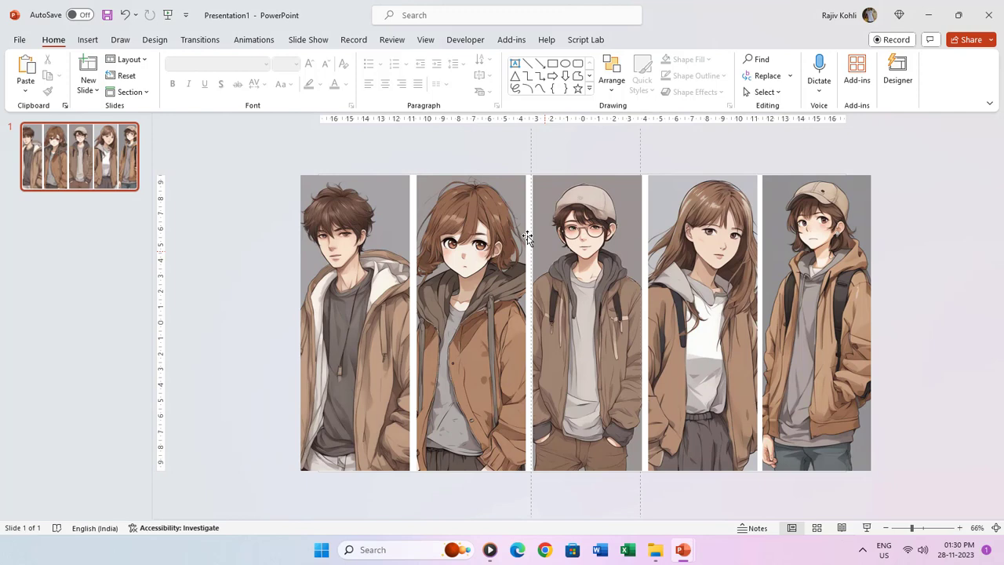
# Give the slide background a solid Black fill.
pyautogui.rightClick(469, 159)
pyautogui.click(519, 301)
pyautogui.click(966, 279)
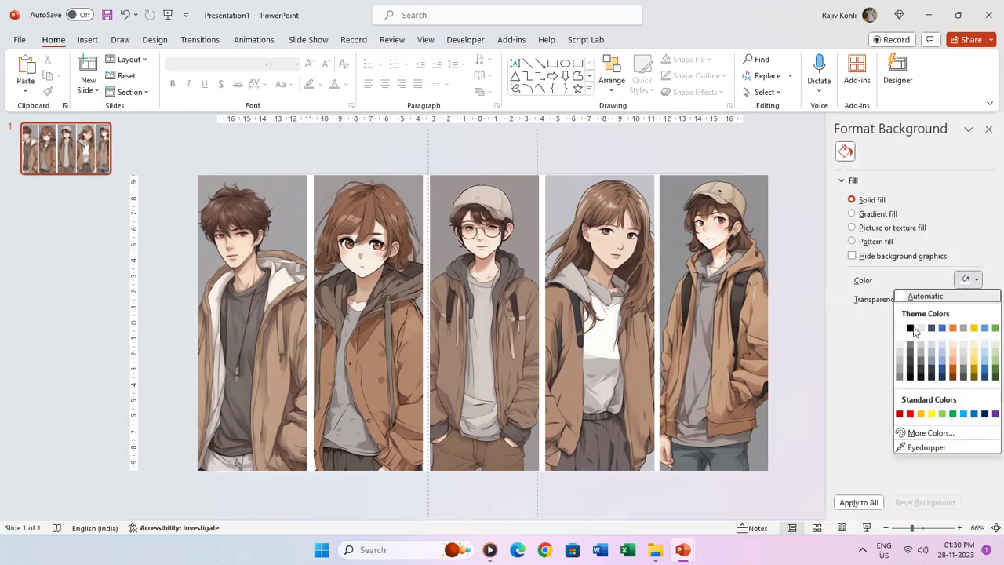
pyautogui.click(910, 328)
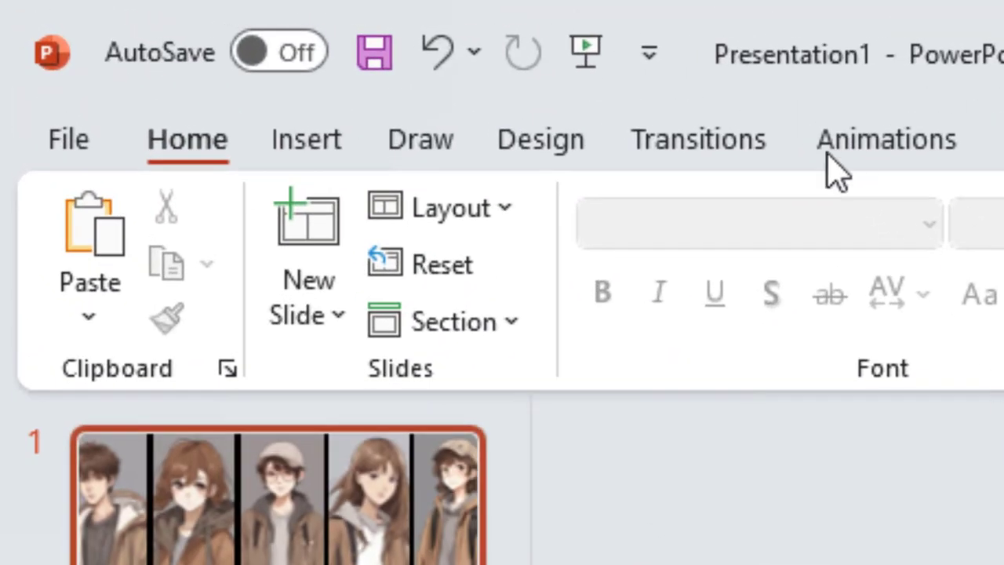
# Apply Morph to slide 1 and lower its duration to 00.50 seconds.
pyautogui.click(710, 125)
pyautogui.click(534, 247)
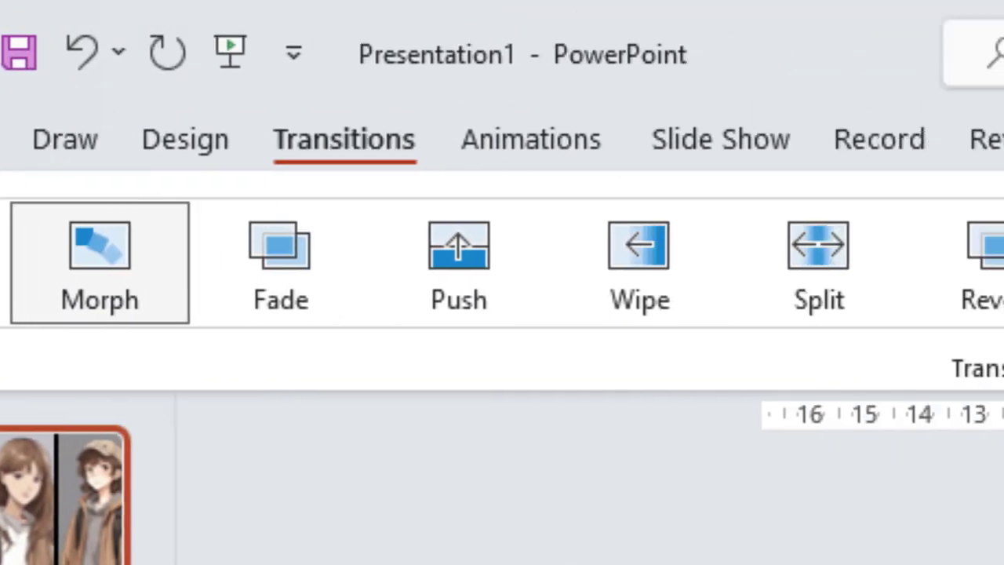
pyautogui.click(523, 276)
pyautogui.click(523, 276)
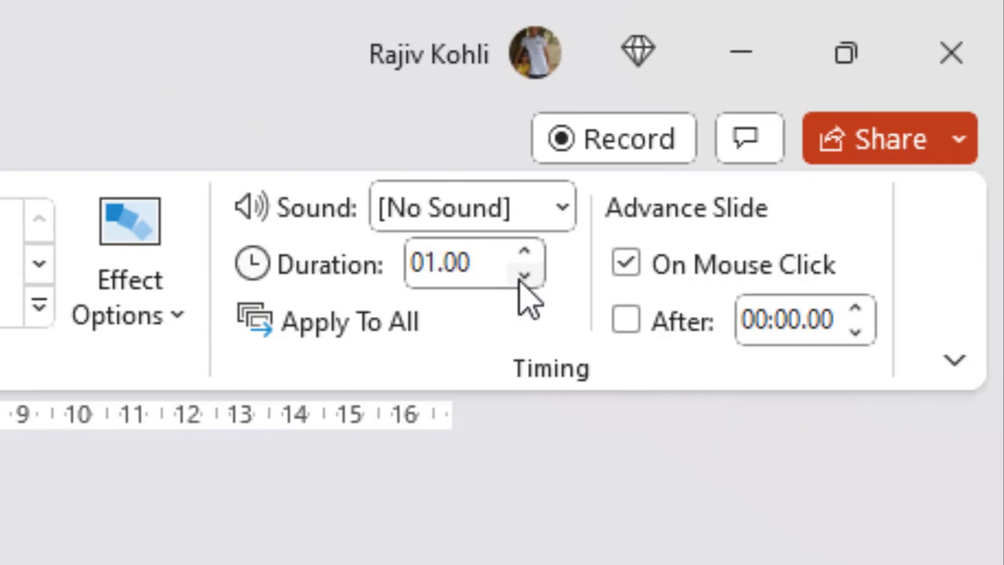
pyautogui.click(523, 276)
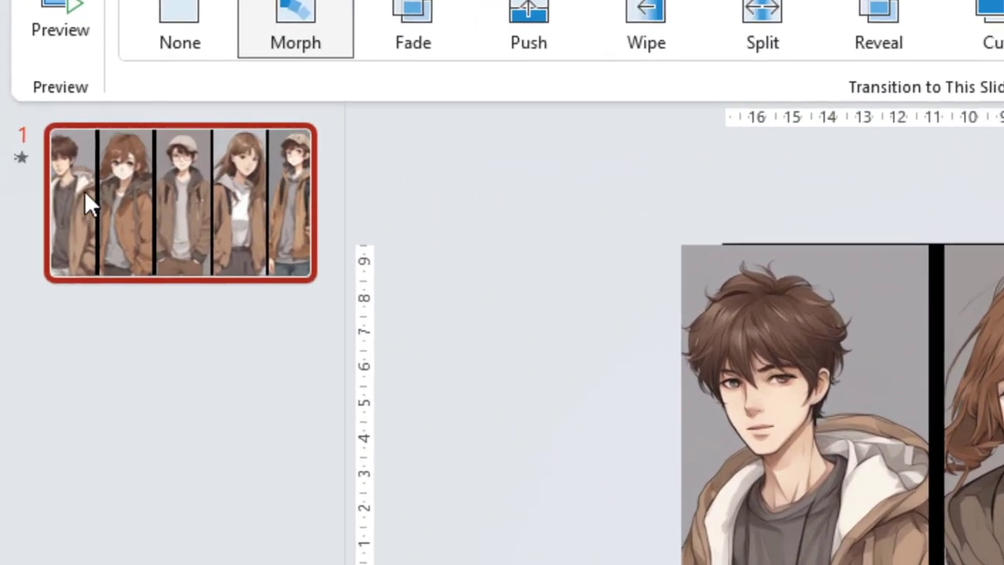
# Duplicate slide 1, then select character pictures 2–5 on the new slide 2.
pyautogui.rightClick(47, 159)
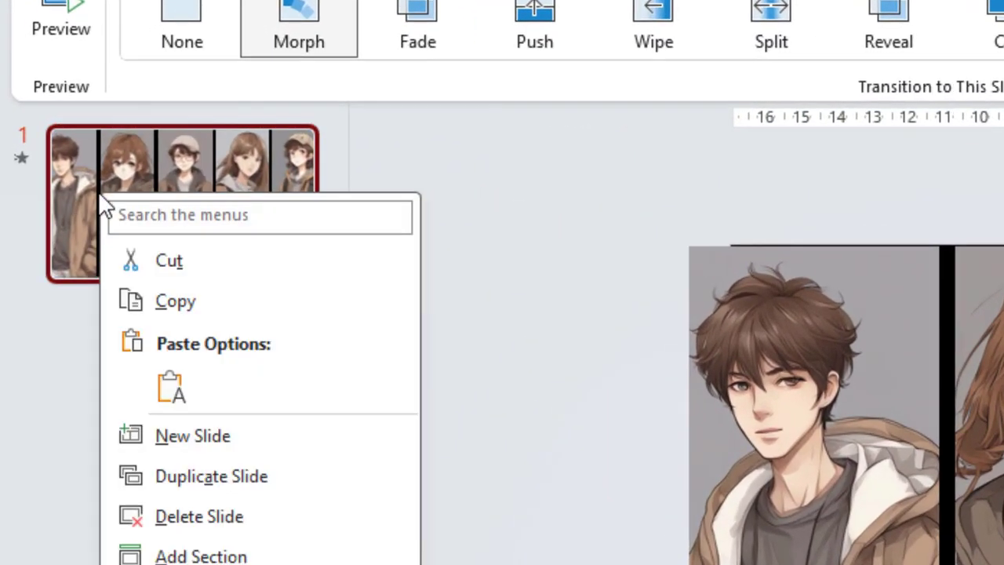
pyautogui.click(230, 471)
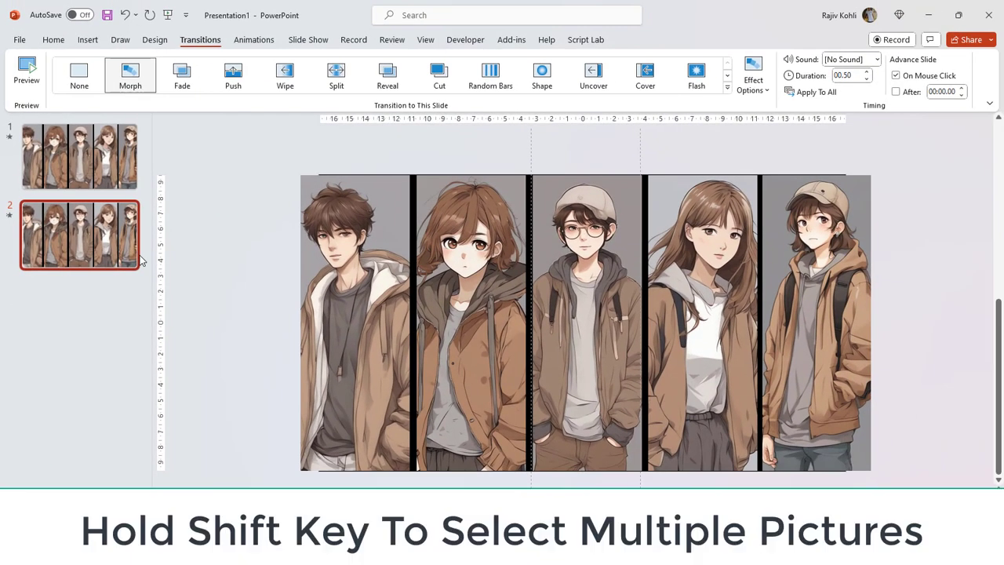
pyautogui.click(480, 241)
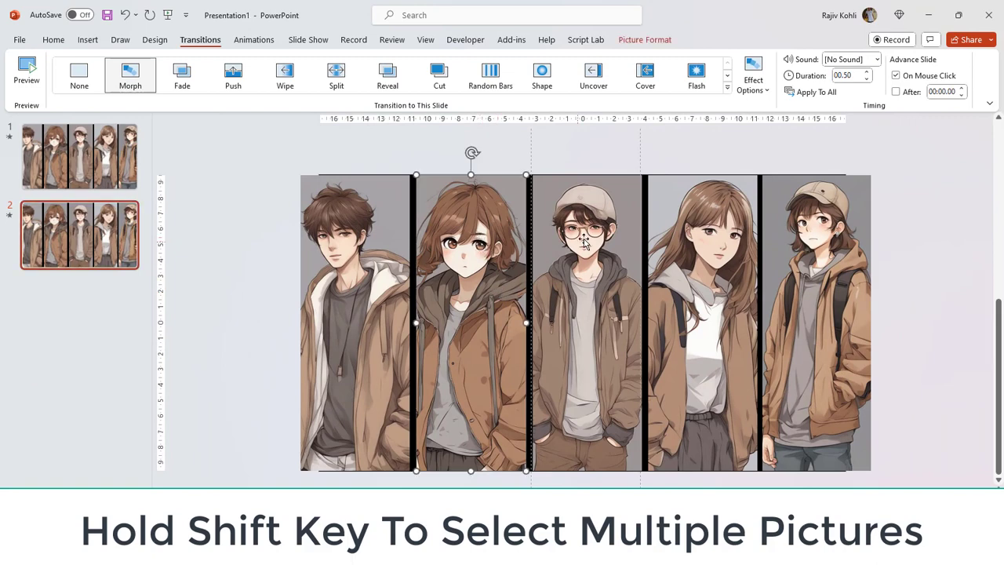
pyautogui.keyDown('shift'); pyautogui.click(586, 240); pyautogui.keyUp('shift')
pyautogui.keyDown('shift'); pyautogui.click(698, 243); pyautogui.keyUp('shift')
pyautogui.keyDown('shift'); pyautogui.click(799, 250); pyautogui.keyUp('shift')
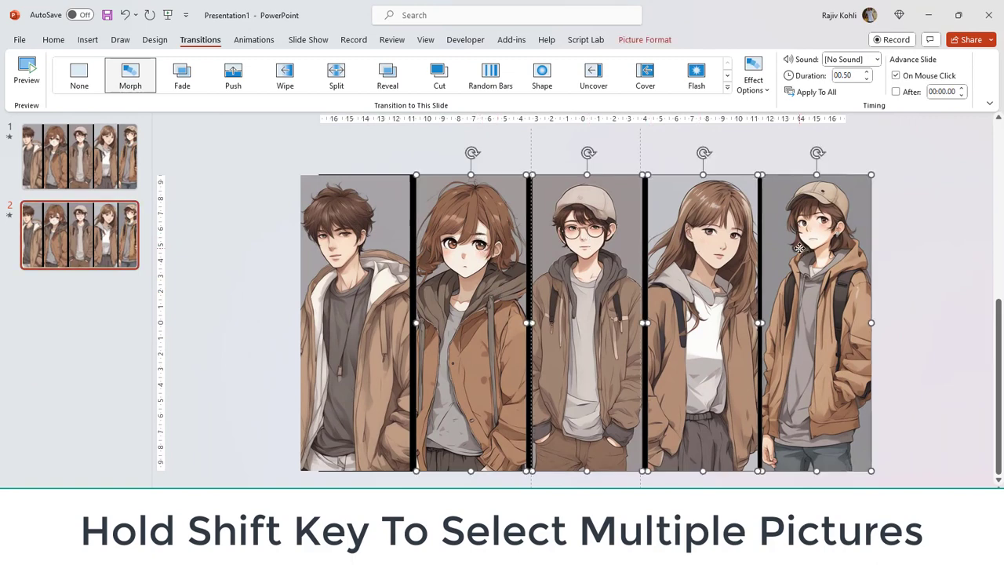
pyautogui.click(647, 41)
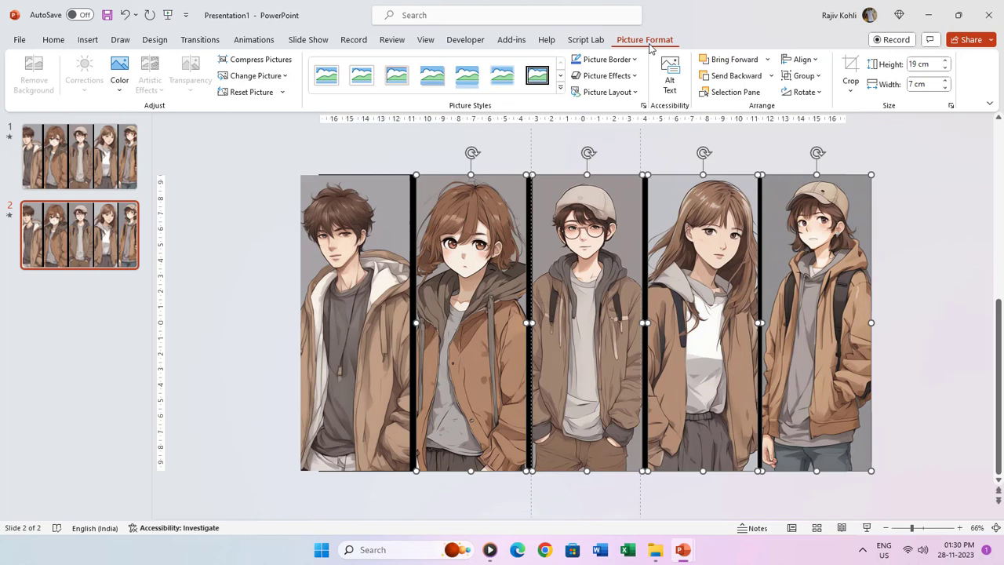
# Recolor the four selected pictures on slide 2 to Grayscale, then deselect them.
pyautogui.click(120, 81)
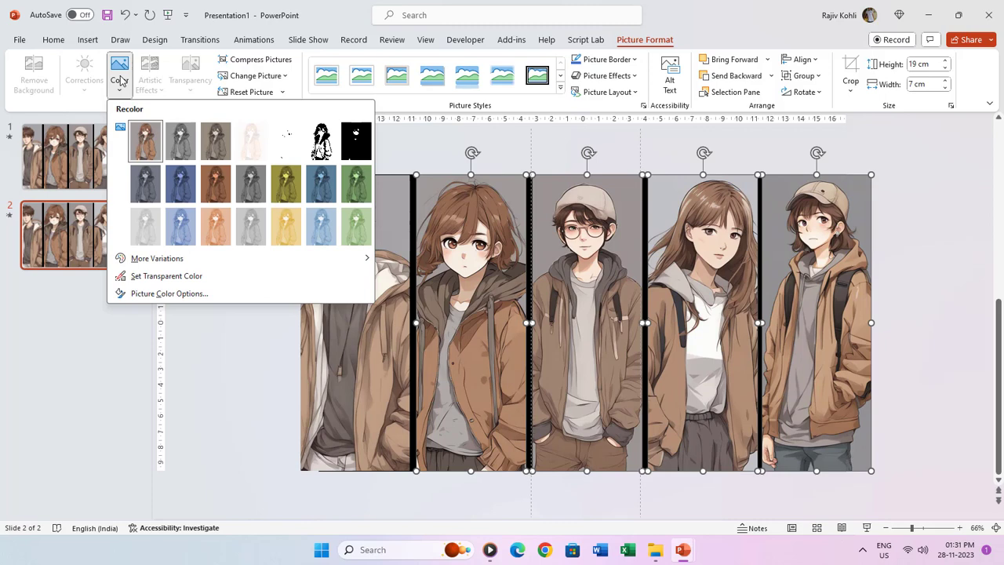
pyautogui.click(180, 142)
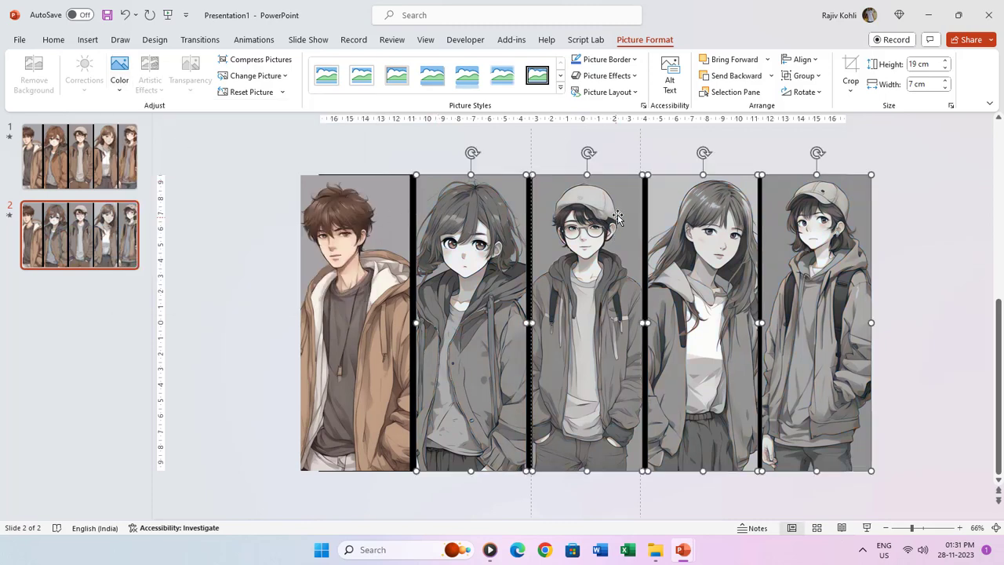
pyautogui.click(640, 148)
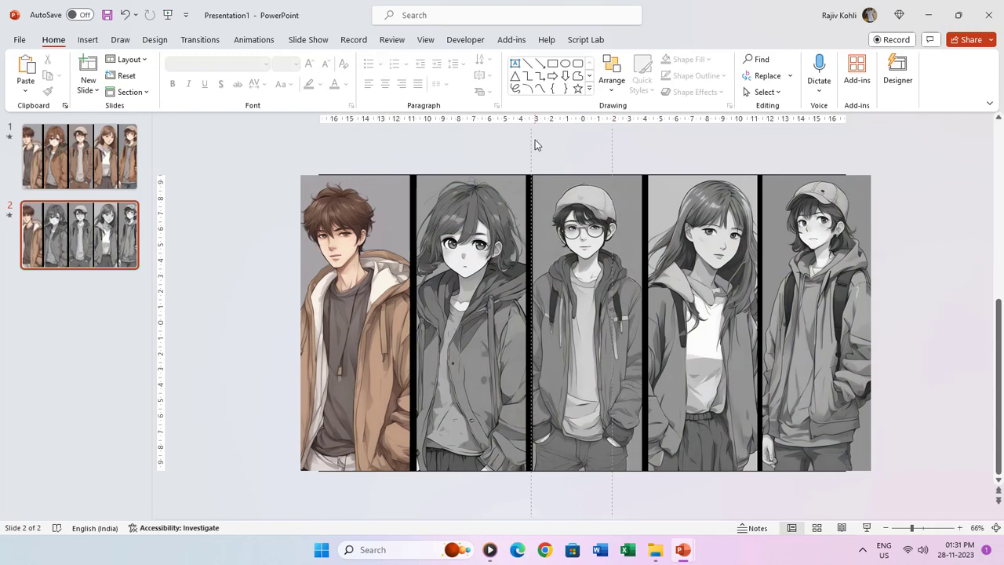
# Crop both sides of the third character picture into a narrower strip.
pyautogui.moveTo(535, 139); pyautogui.dragTo(556, 139)
pyautogui.click(585, 208)
pyautogui.click(850, 71)
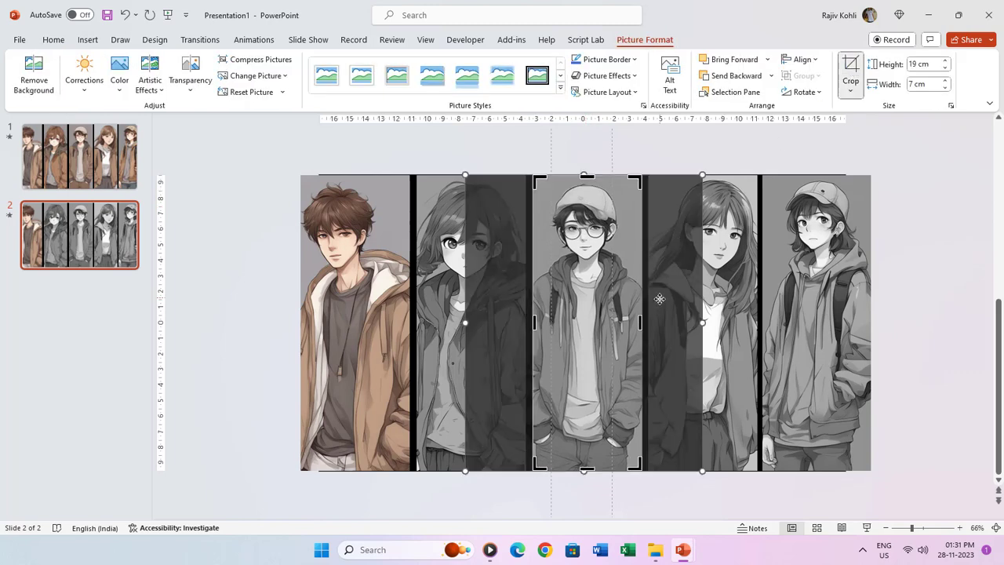
pyautogui.moveTo(641, 321); pyautogui.dragTo(611, 321)
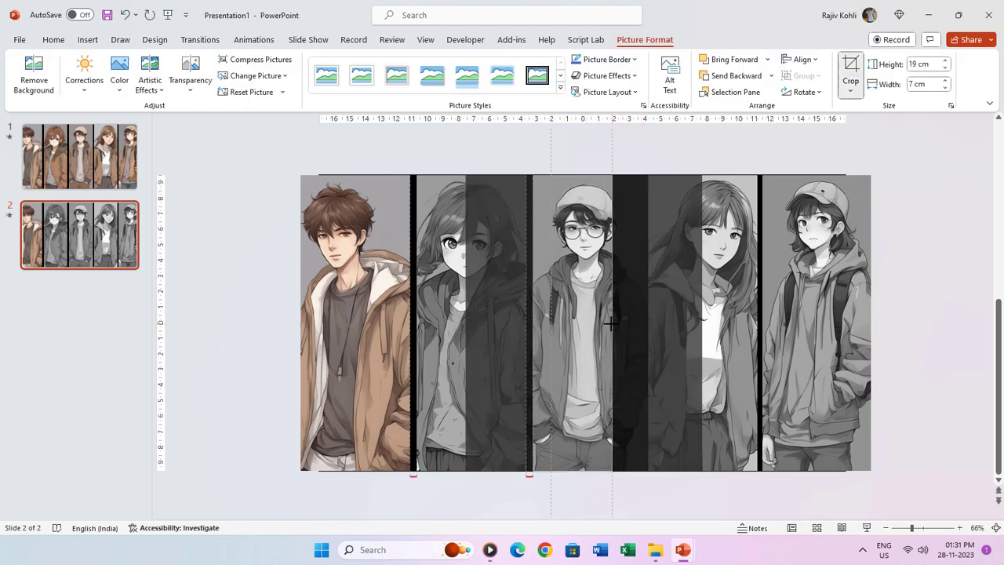
pyautogui.moveTo(535, 322); pyautogui.dragTo(552, 322)
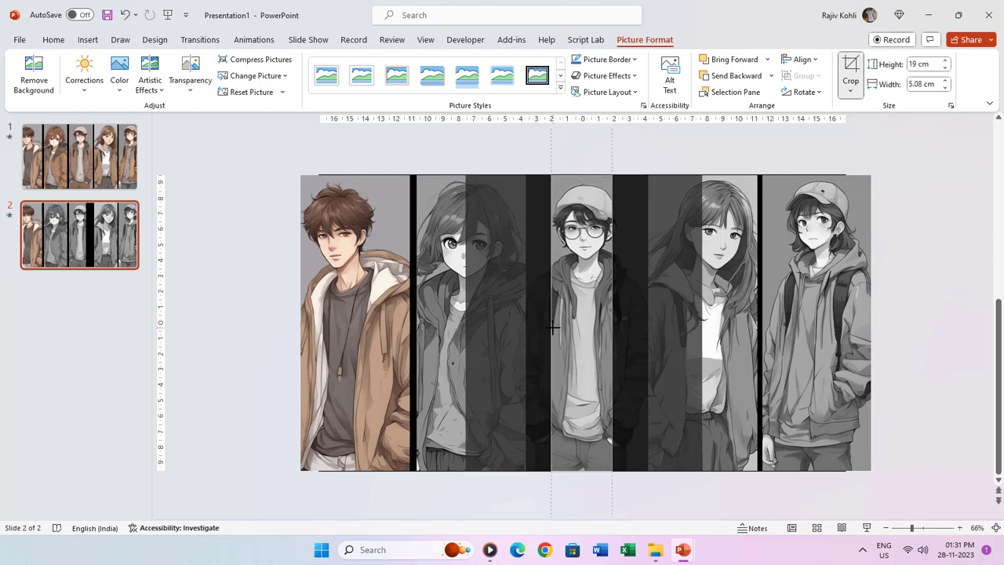
# Move the second character picture right and crop both its sides narrower.
pyautogui.click(470, 314)
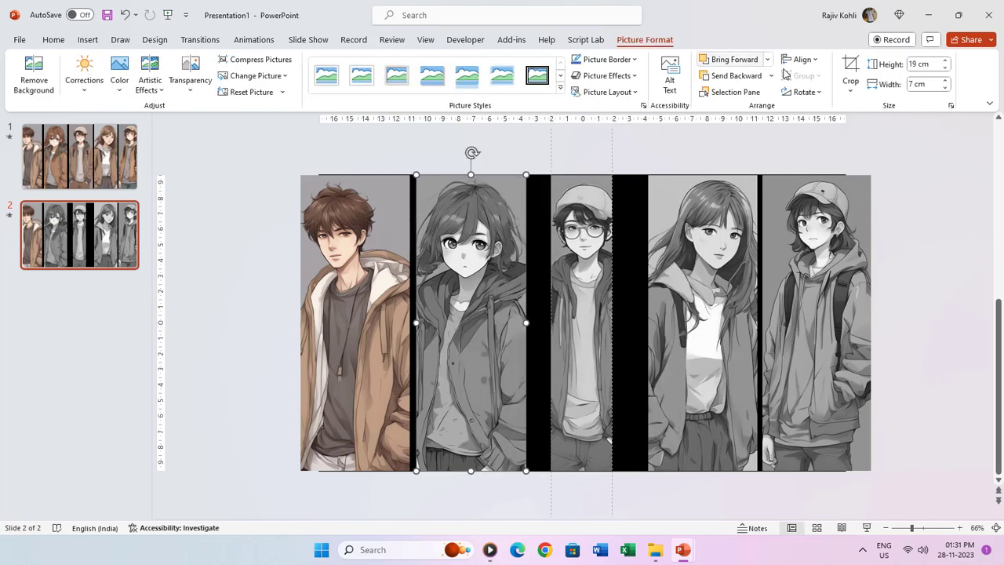
pyautogui.click(850, 70)
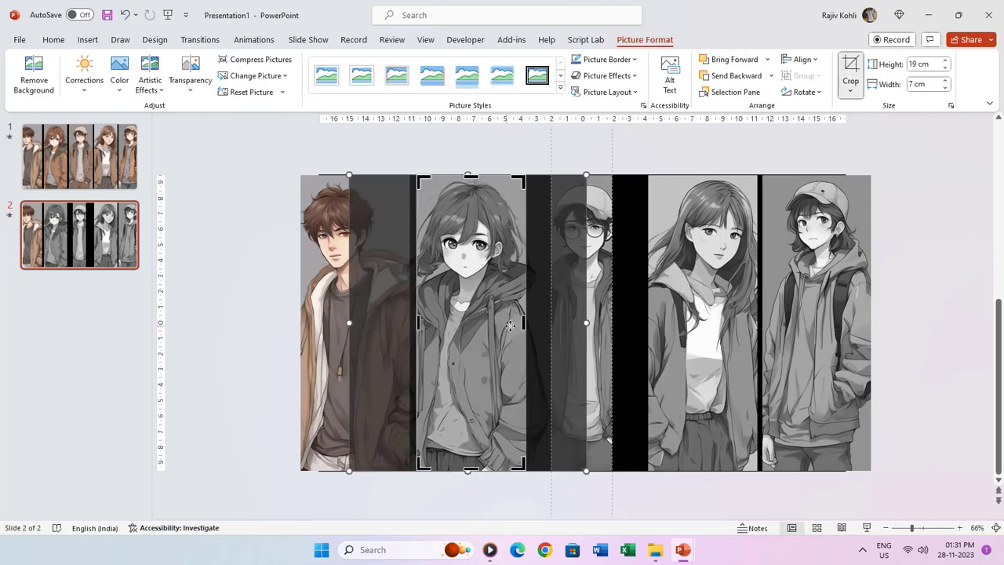
pyautogui.press('Escape')
pyautogui.click(465, 244)
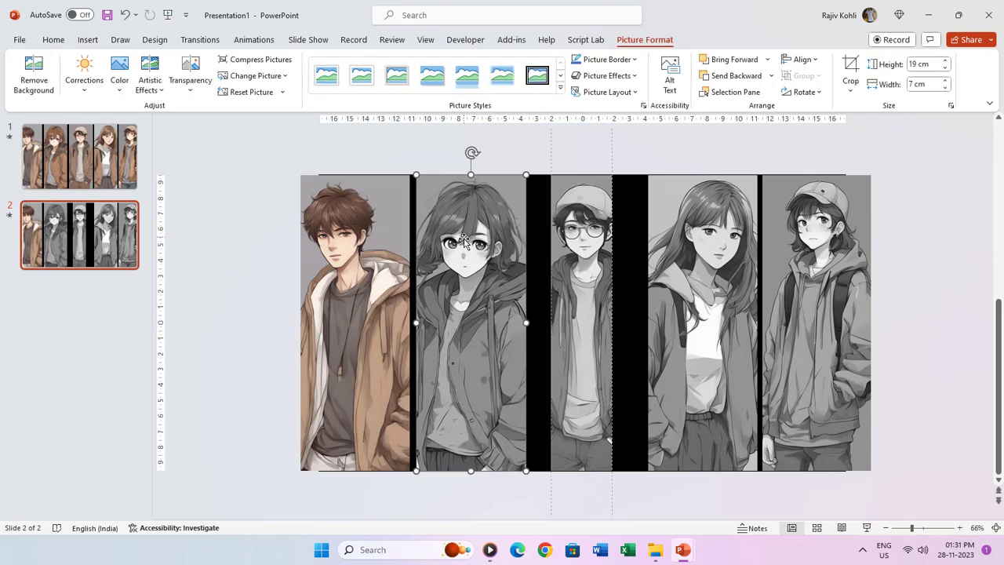
pyautogui.moveTo(465, 244); pyautogui.dragTo(571, 249)
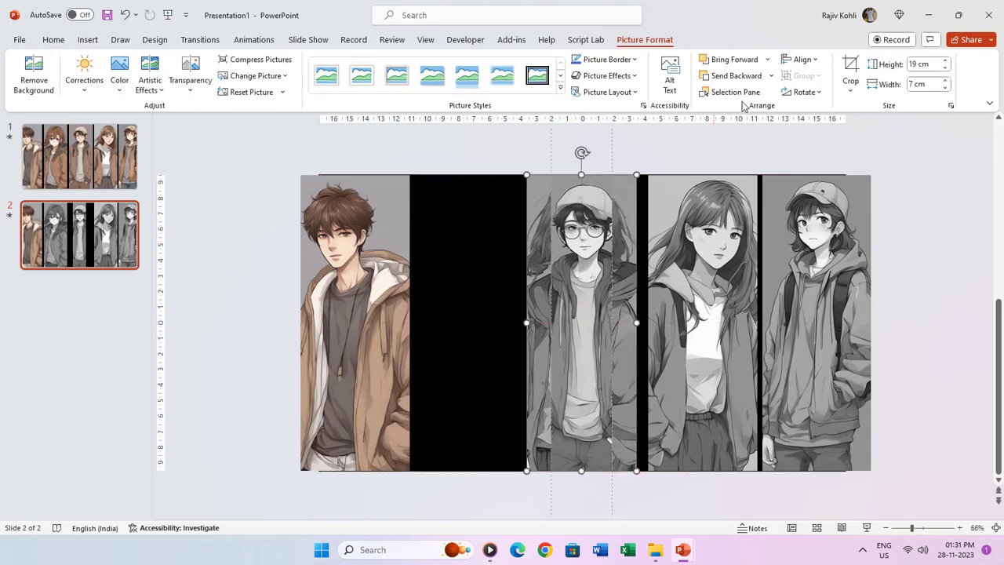
pyautogui.click(850, 70)
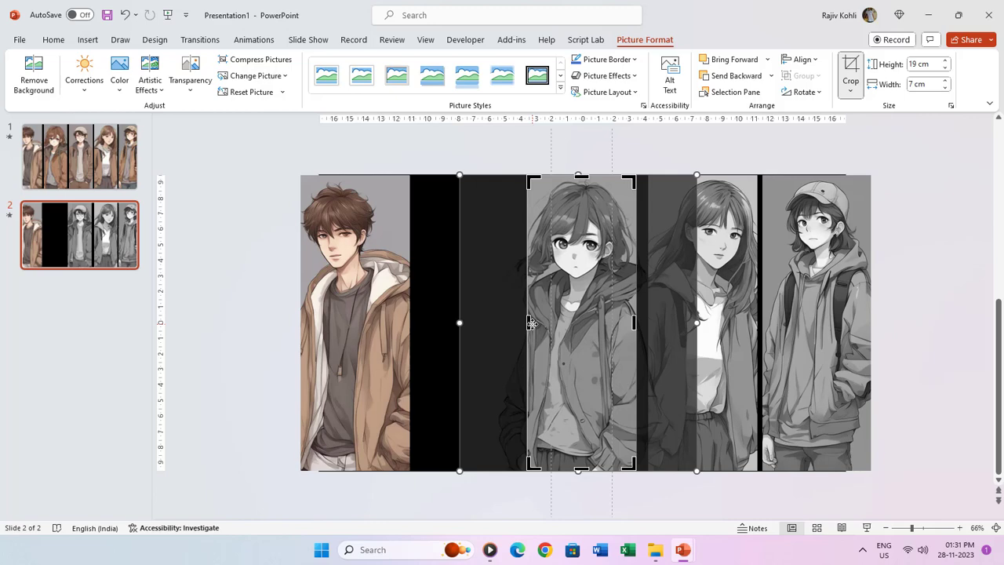
pyautogui.moveTo(528, 321); pyautogui.dragTo(549, 321)
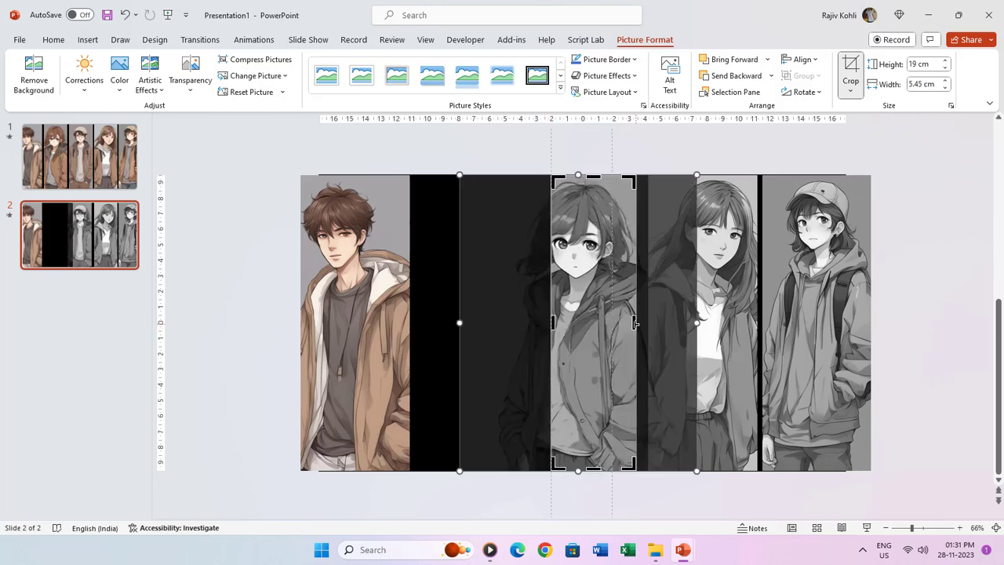
pyautogui.moveTo(621, 323); pyautogui.dragTo(611, 323)
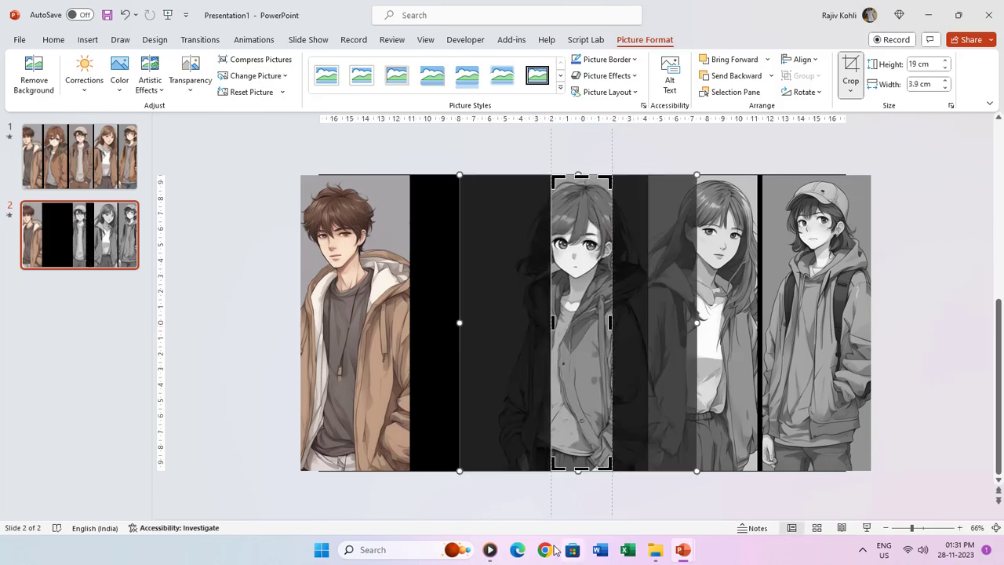
pyautogui.press('Escape')
# Undo the latest crop edits on the long-haired girl picture.
pyautogui.hotkey('ctrl', 'z')
pyautogui.hotkey('ctrl', 'z')
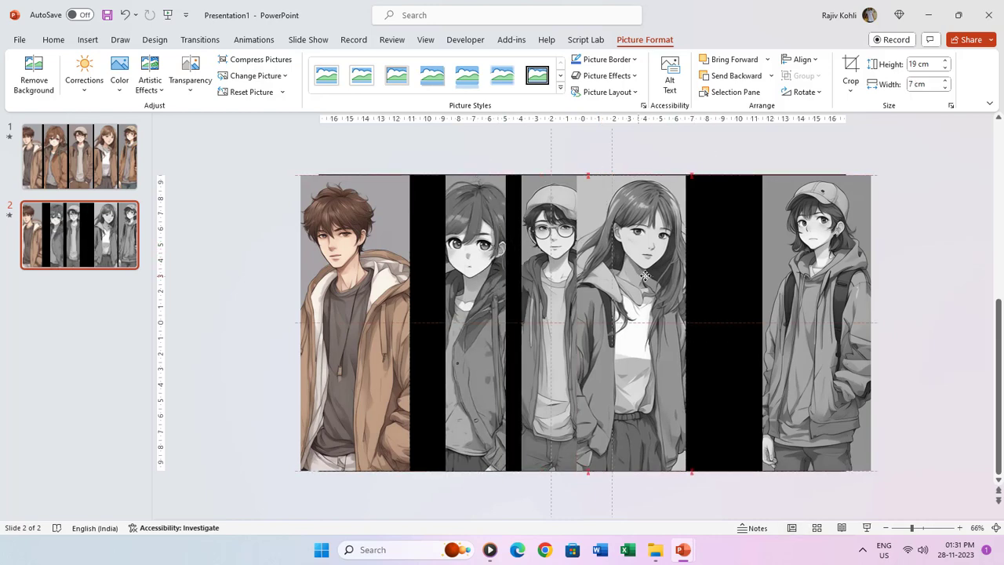
pyautogui.hotkey('ctrl', 'z')
pyautogui.hotkey('ctrl', 'z')
pyautogui.click(851, 71)
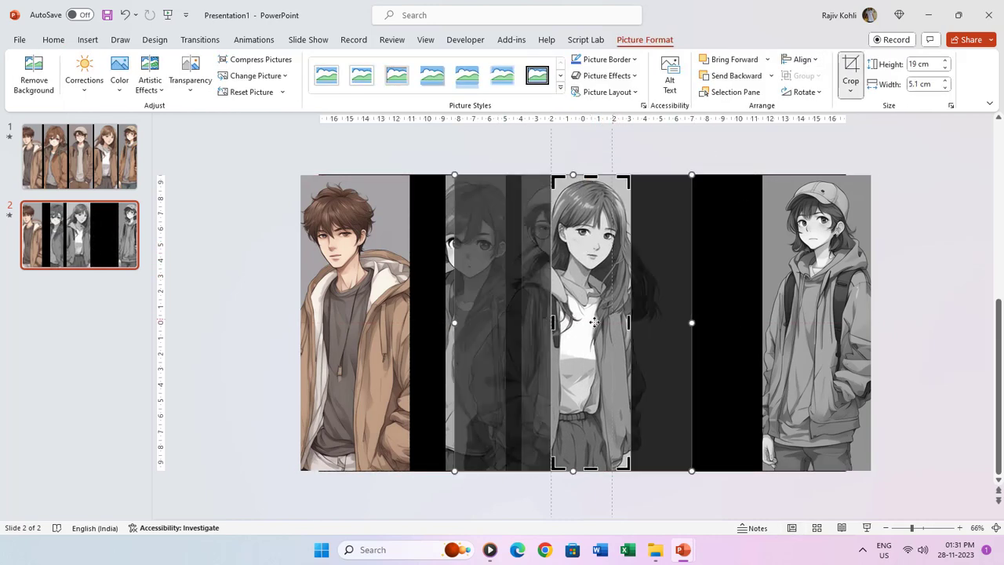
pyautogui.hotkey('ctrl', 'z')
pyautogui.hotkey('ctrl', 'z')
pyautogui.hotkey('ctrl', 'z')
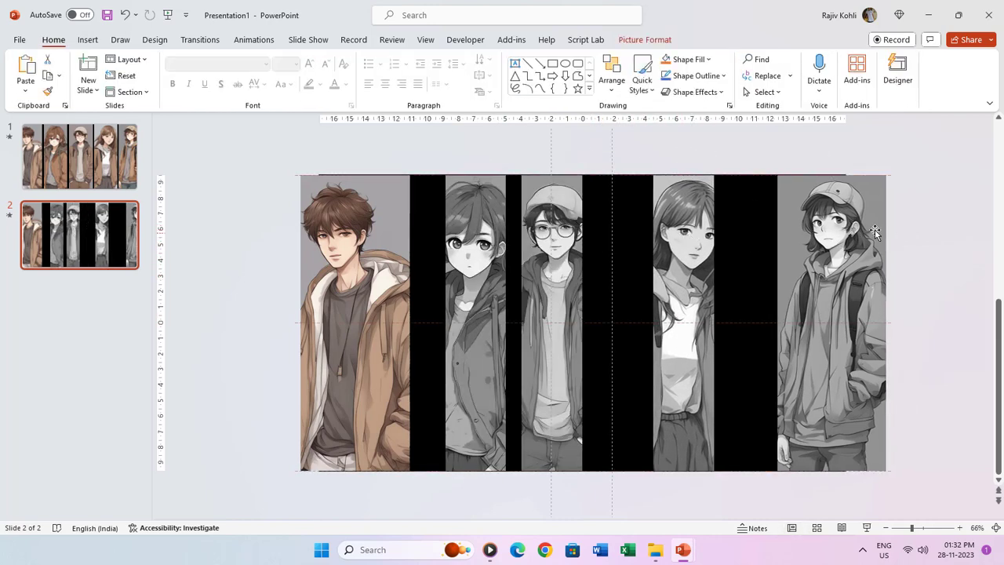
pyautogui.hotkey('ctrl', 'z')
pyautogui.hotkey('ctrl', 'z')
pyautogui.hotkey('ctrl', 'z')
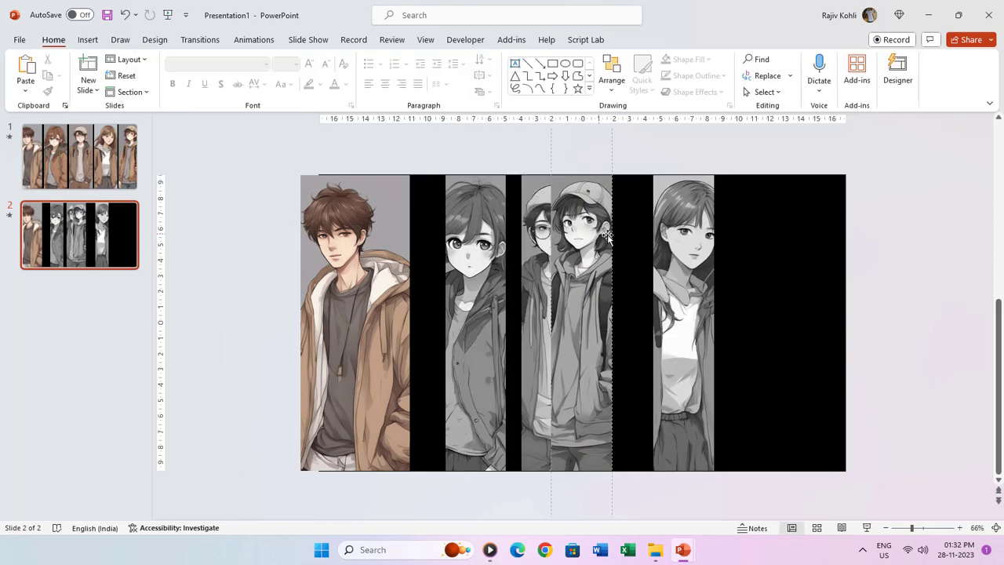
# Pack the four greyscale strips toward the right and shift the coloured boy strip right.
pyautogui.moveTo(581, 249); pyautogui.dragTo(807, 250)
pyautogui.moveTo(683, 249); pyautogui.dragTo(737, 250)
pyautogui.moveTo(554, 259); pyautogui.dragTo(660, 259)
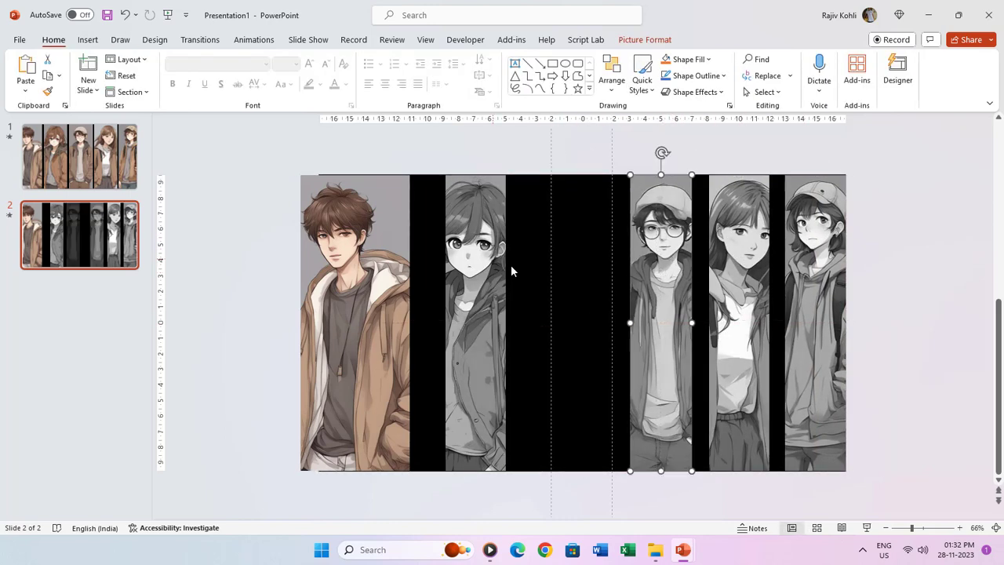
pyautogui.moveTo(511, 265); pyautogui.dragTo(585, 267)
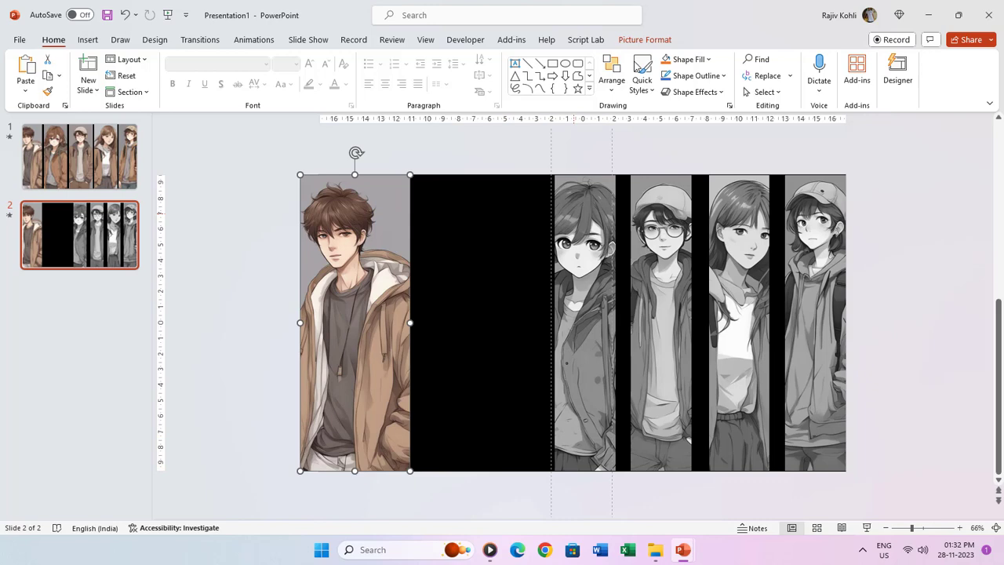
pyautogui.moveTo(335, 264); pyautogui.dragTo(431, 265)
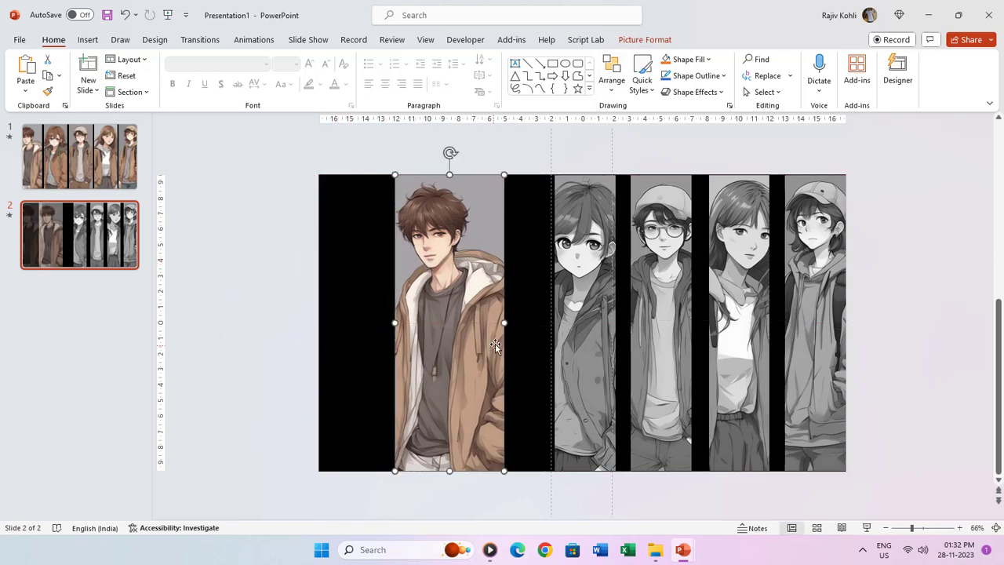
# Extend the coloured boy picture's crop left to the slide edge, about 14.65 cm wide.
pyautogui.click(644, 40)
pyautogui.click(859, 70)
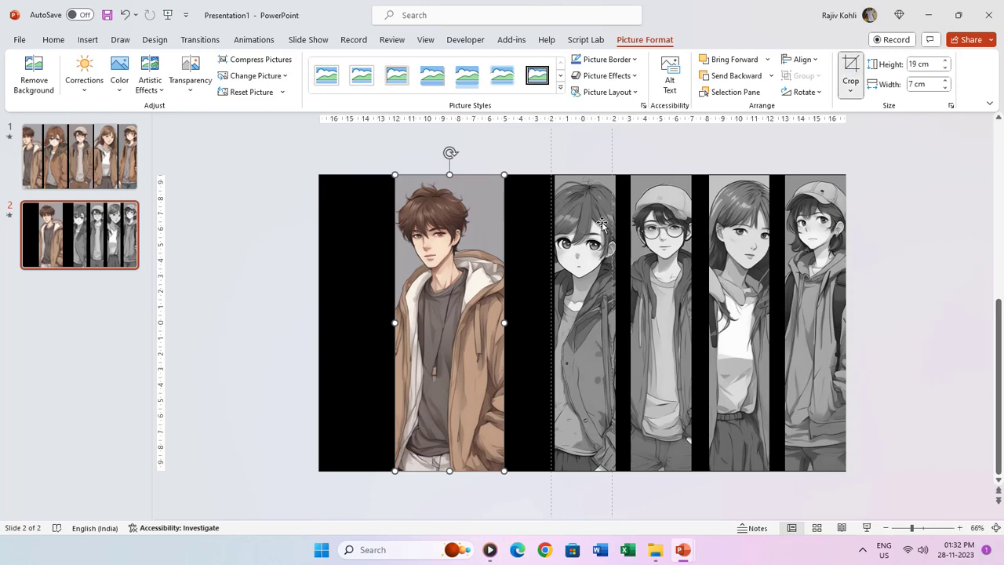
pyautogui.moveTo(503, 322); pyautogui.dragTo(542, 329)
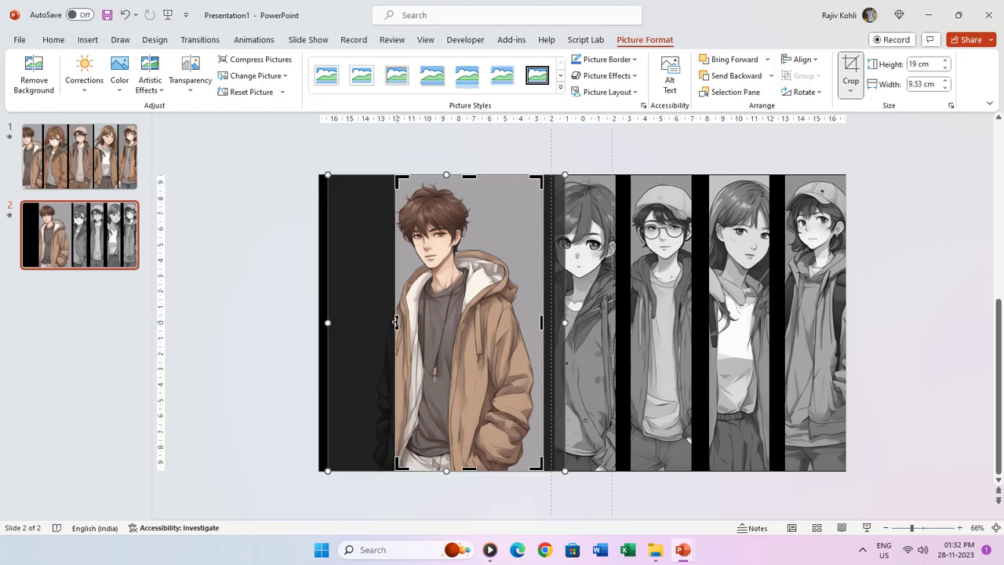
pyautogui.moveTo(394, 321); pyautogui.dragTo(327, 322)
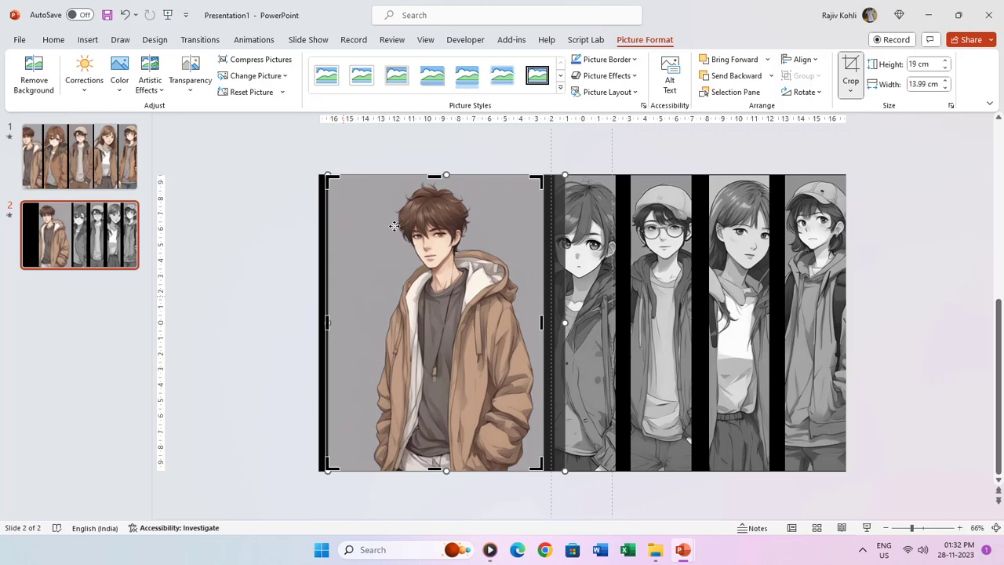
pyautogui.click(441, 149)
pyautogui.doubleClick(318, 322)
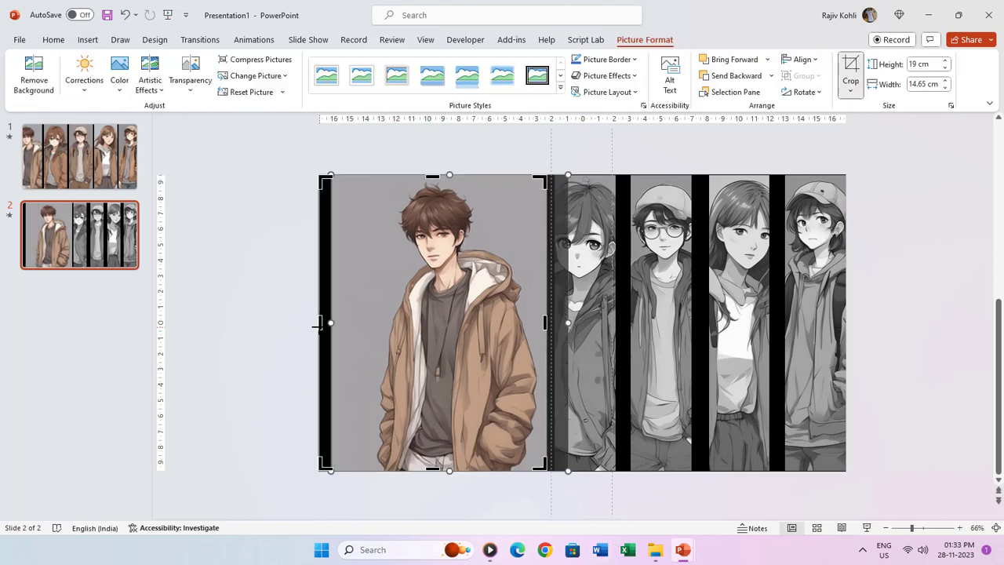
pyautogui.click(290, 295)
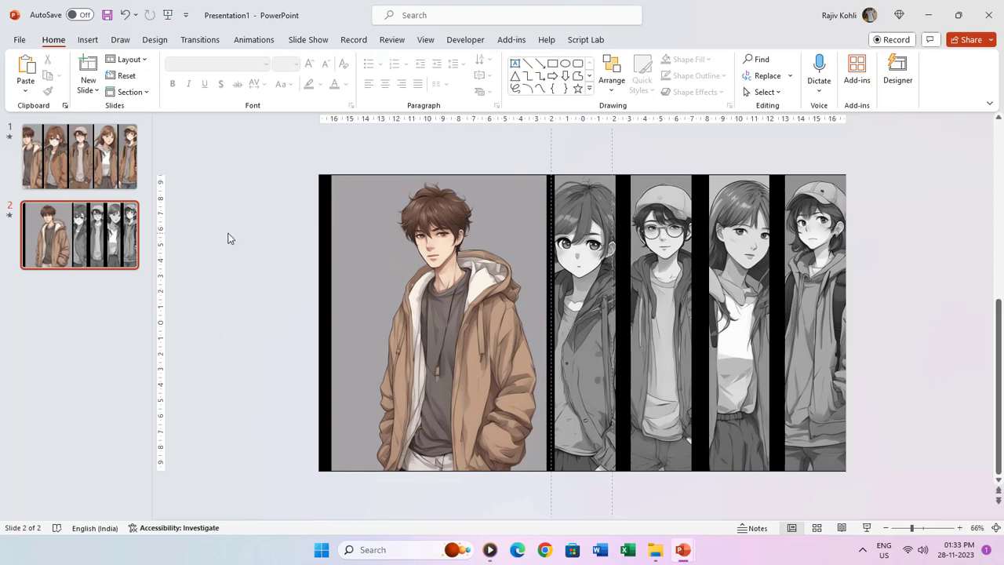
# Give slide 1's boy picture a Mouse Over action hyperlinking to Slide 2.
pyautogui.click(122, 167)
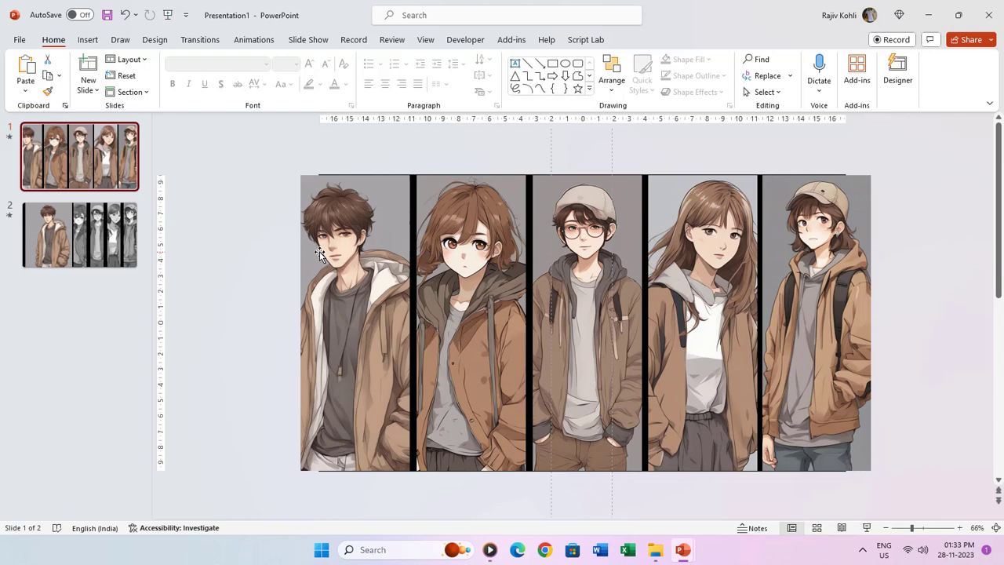
pyautogui.click(353, 207)
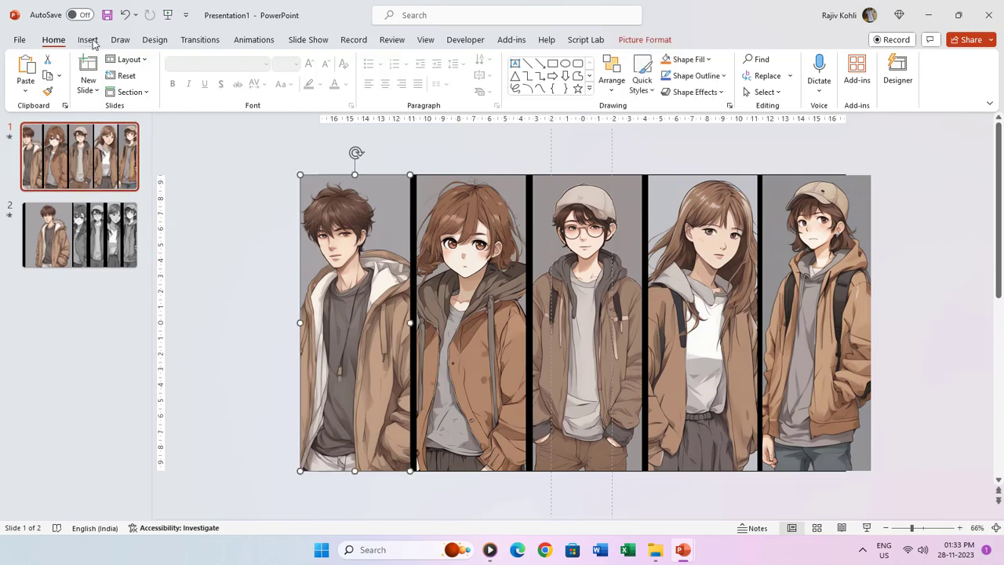
pyautogui.click(88, 39)
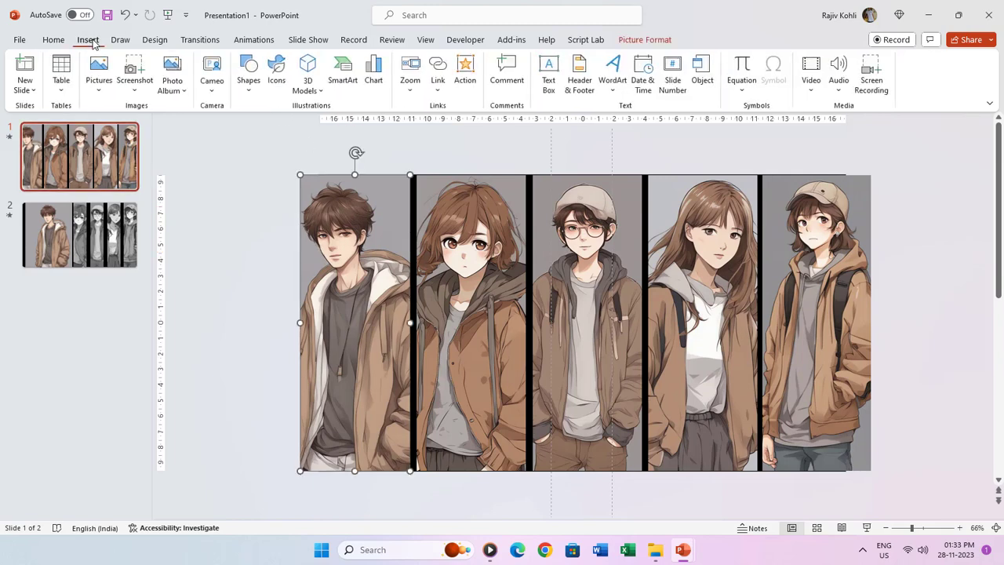
pyautogui.click(465, 71)
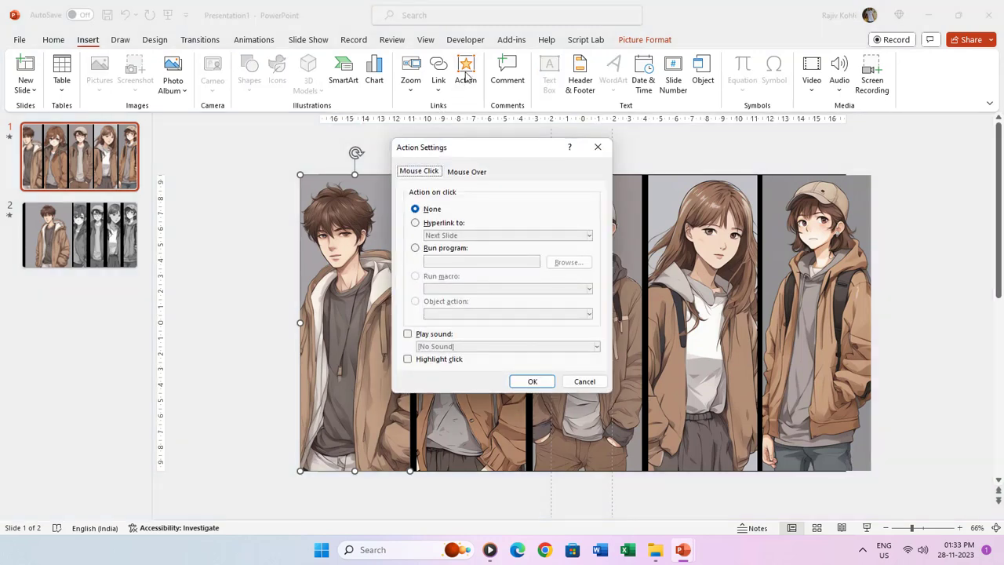
pyautogui.click(466, 171)
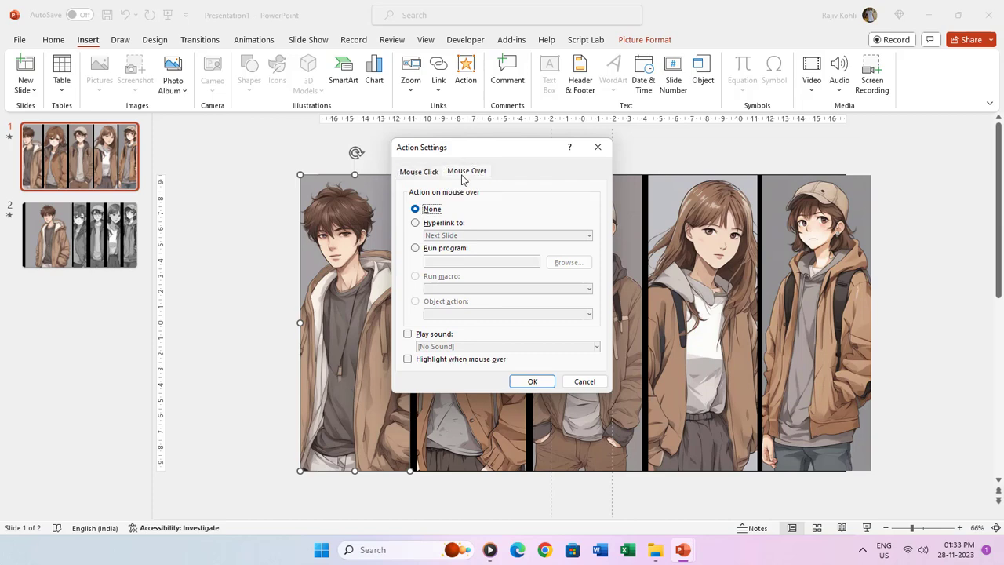
pyautogui.click(440, 227)
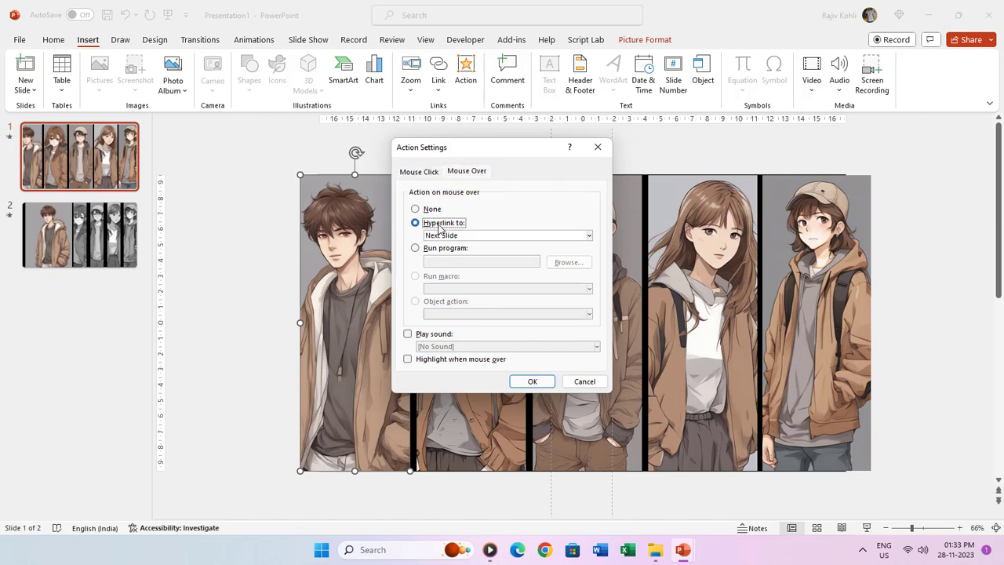
pyautogui.click(589, 235)
pyautogui.click(464, 332)
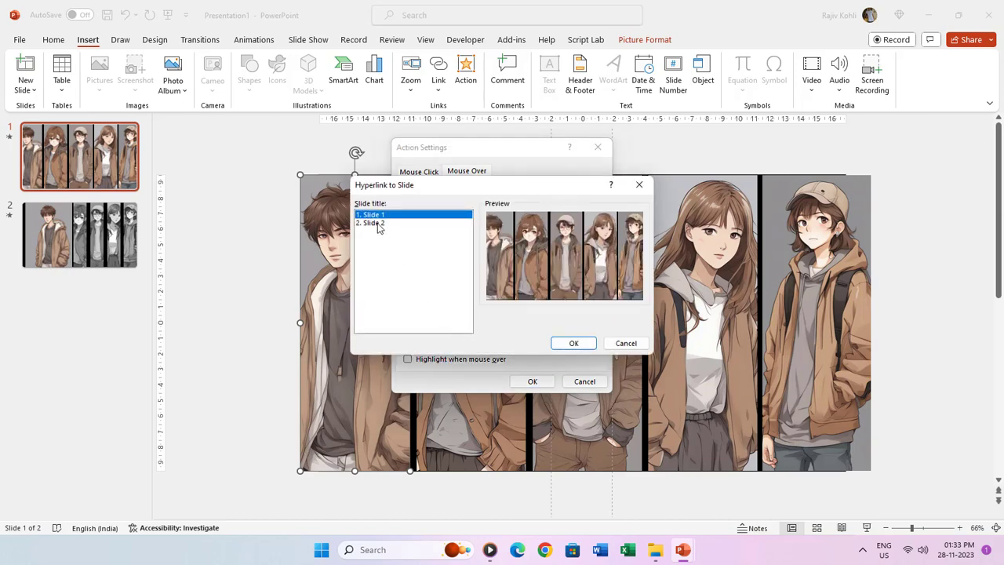
pyautogui.click(378, 224)
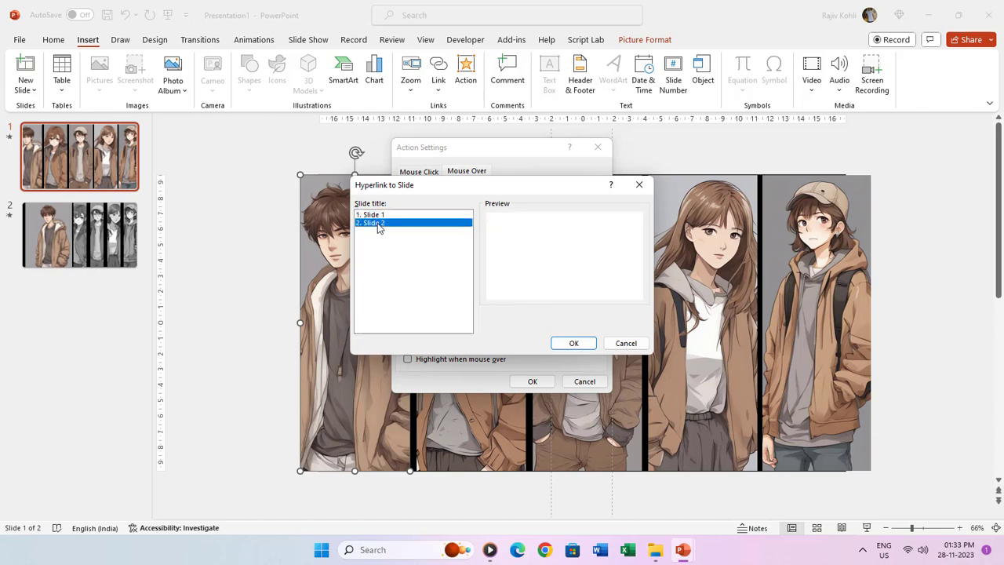
pyautogui.click(573, 342)
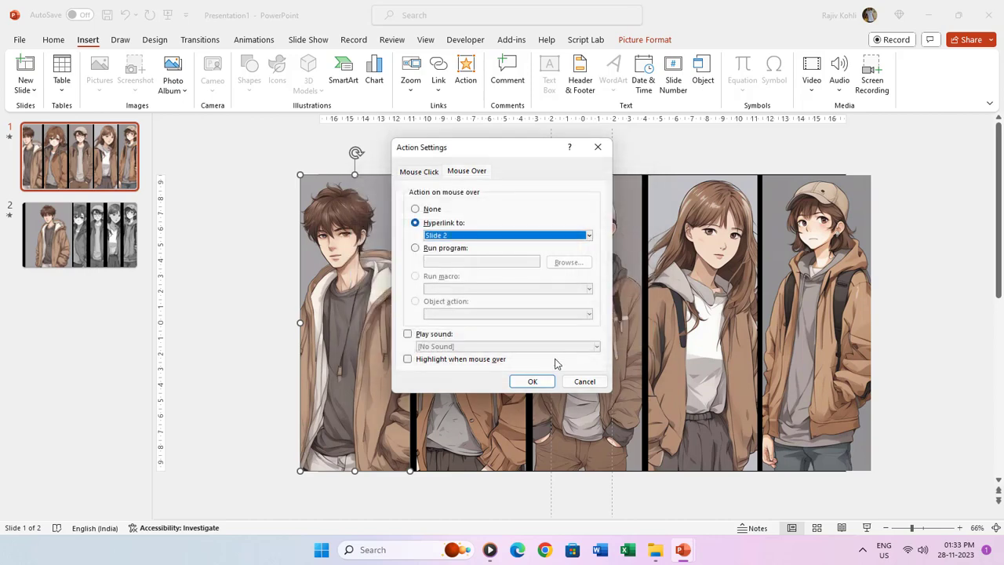
pyautogui.click(532, 382)
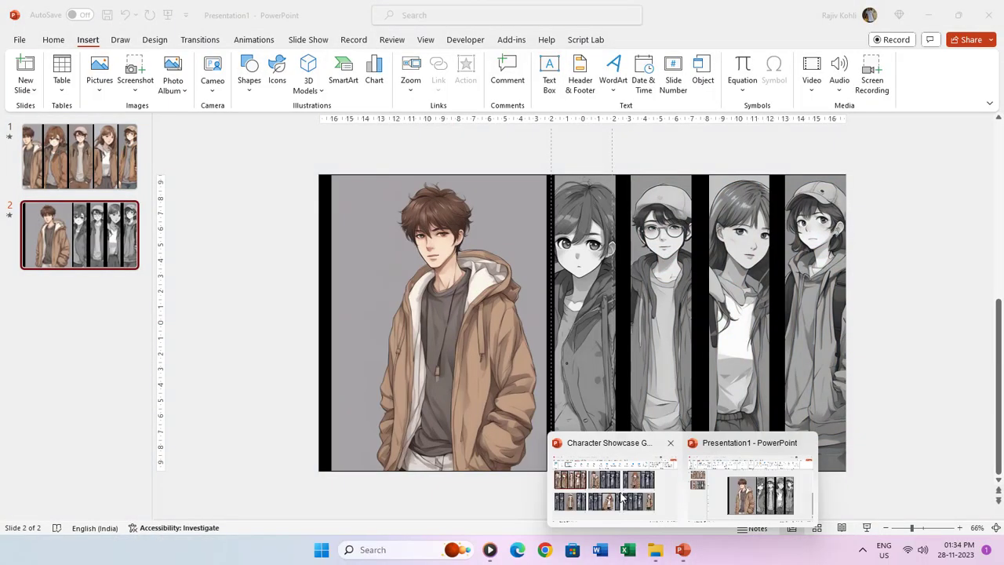
# In the finished showcase, step through slides 2–6 in Slide Sorter and open slide 6.
pyautogui.moveTo(682, 549)
pyautogui.click(620, 494)
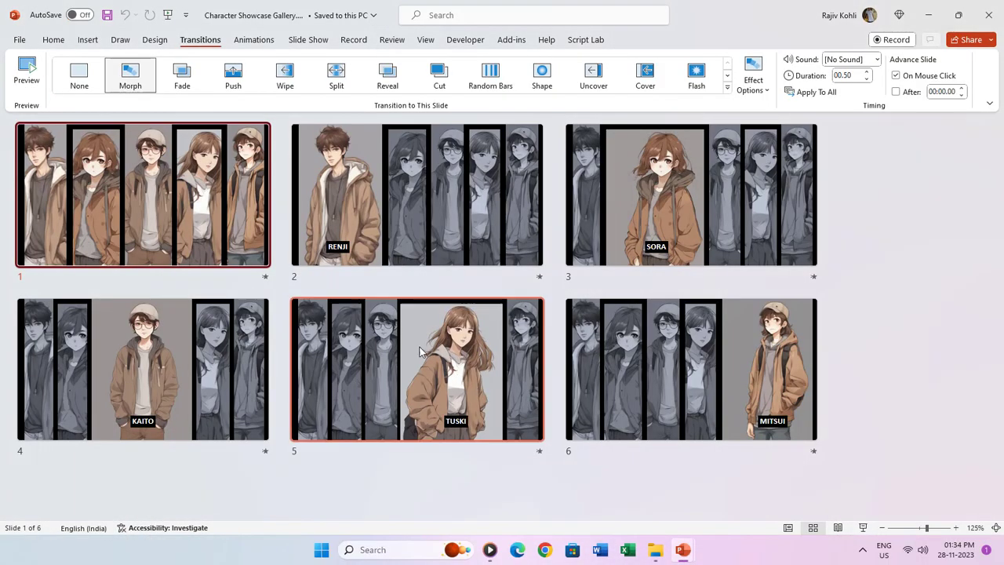
pyautogui.click(430, 253)
pyautogui.click(672, 246)
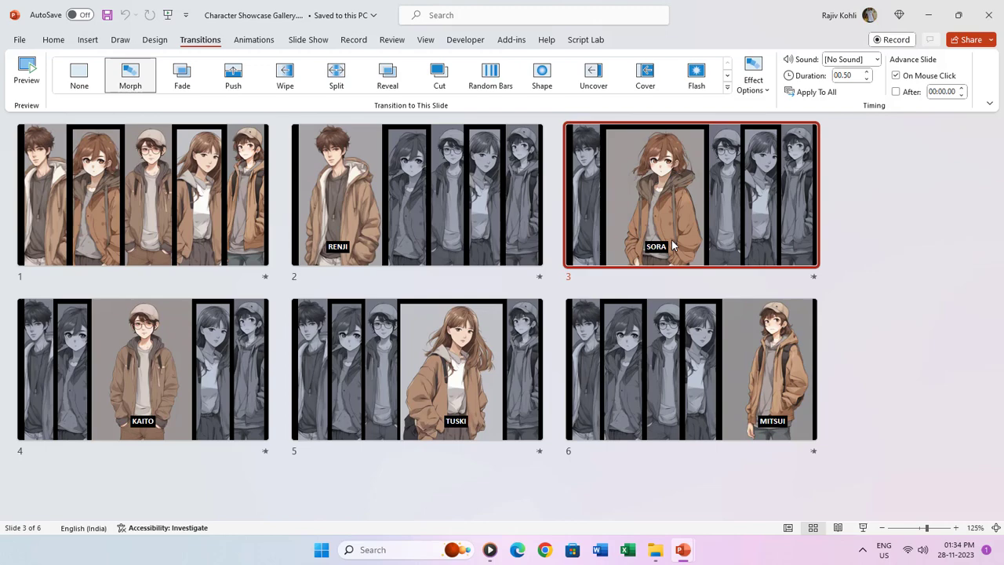
pyautogui.click(230, 326)
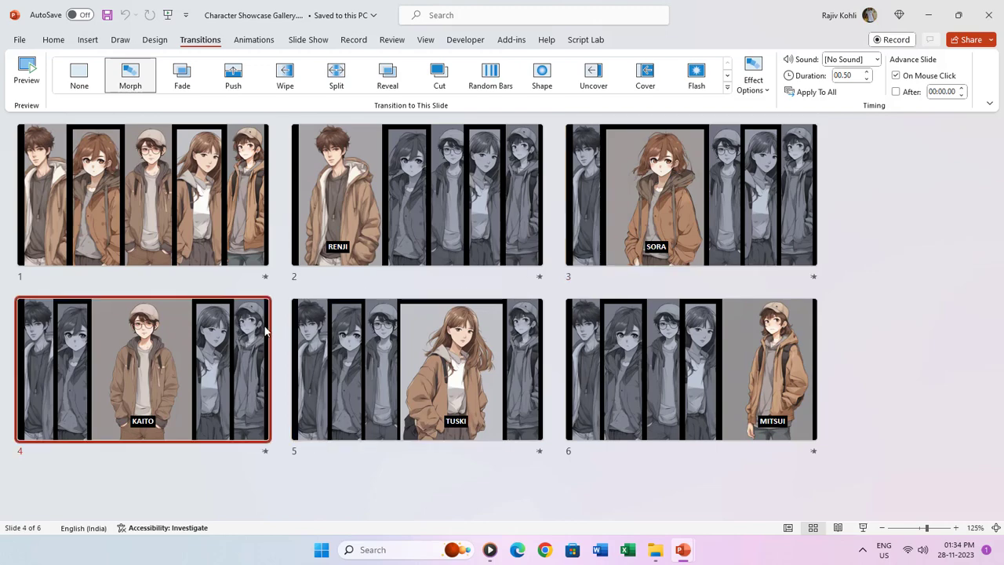
pyautogui.click(410, 328)
pyautogui.click(633, 339)
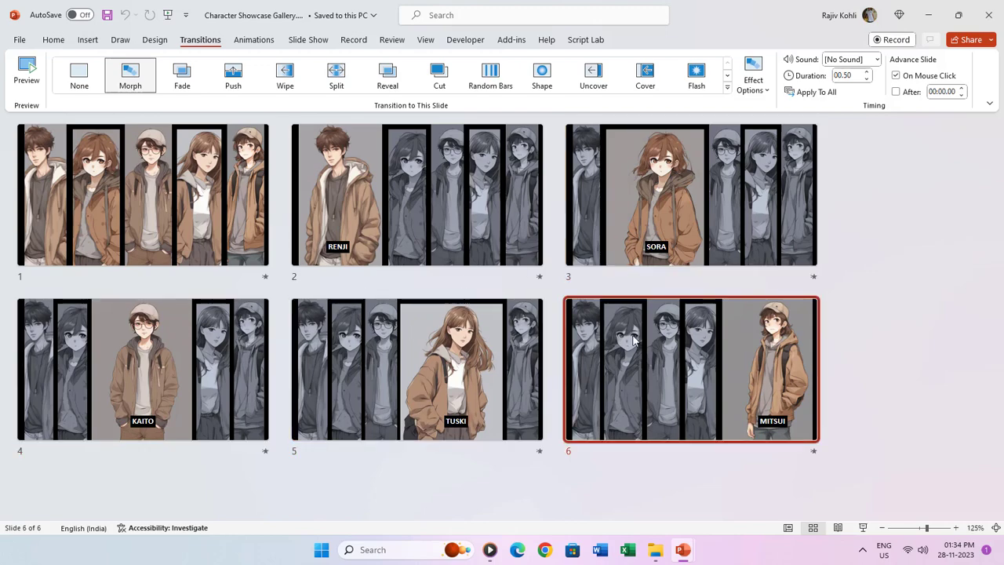
pyautogui.doubleClick(633, 339)
# Confirm slide 6's fourth character picture has a hover link to slide 5.
pyautogui.click(596, 306)
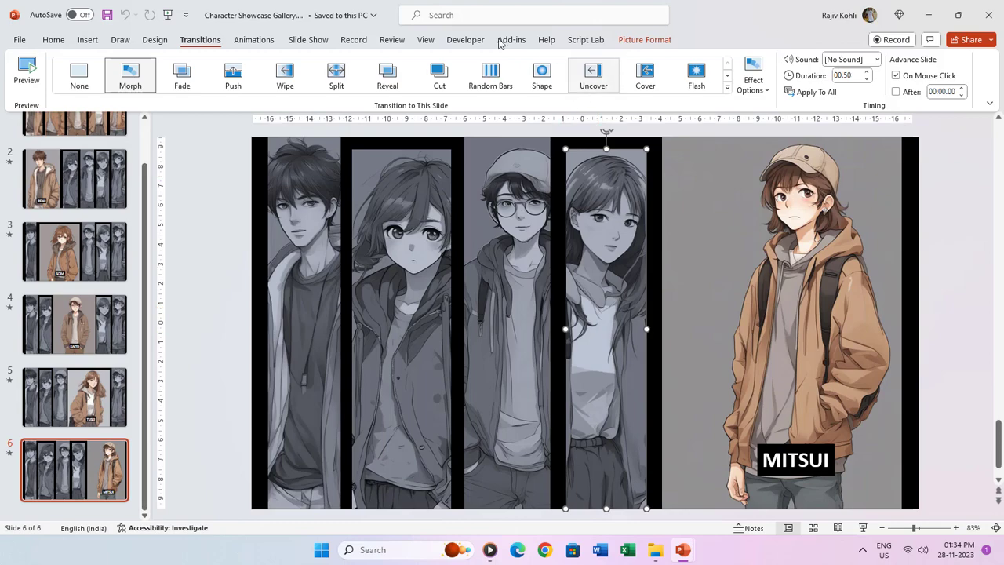
pyautogui.click(85, 39)
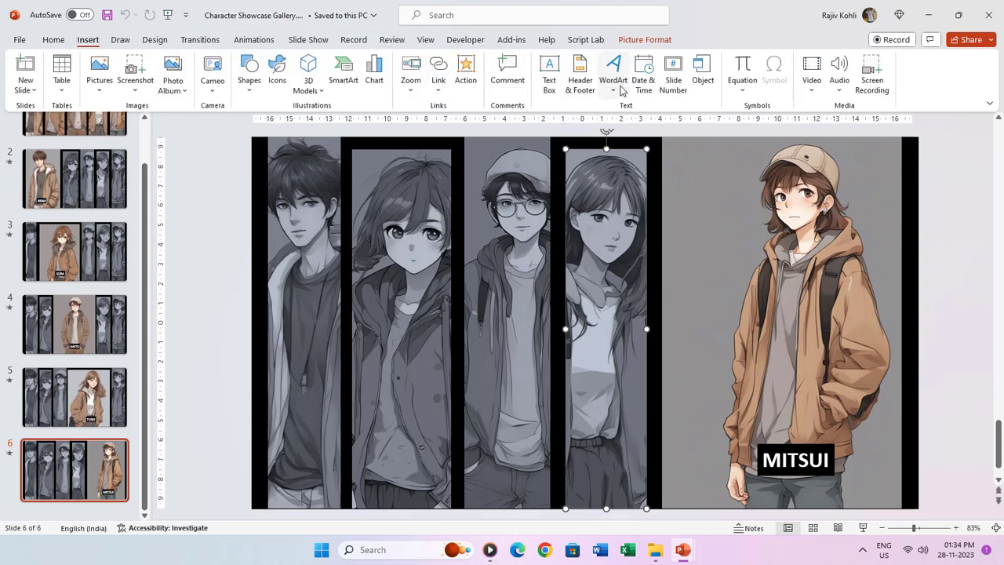
pyautogui.click(461, 75)
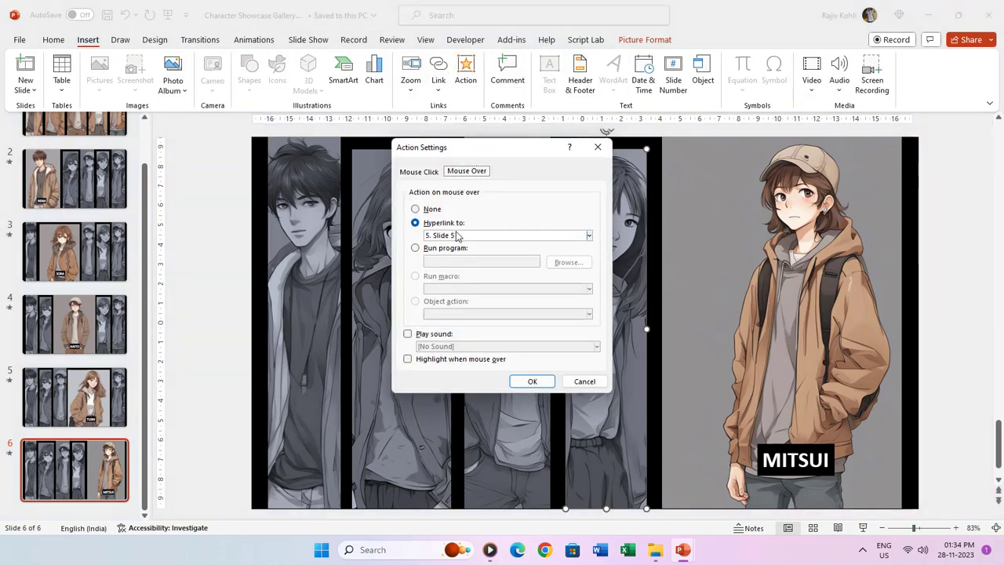
pyautogui.press('Return')
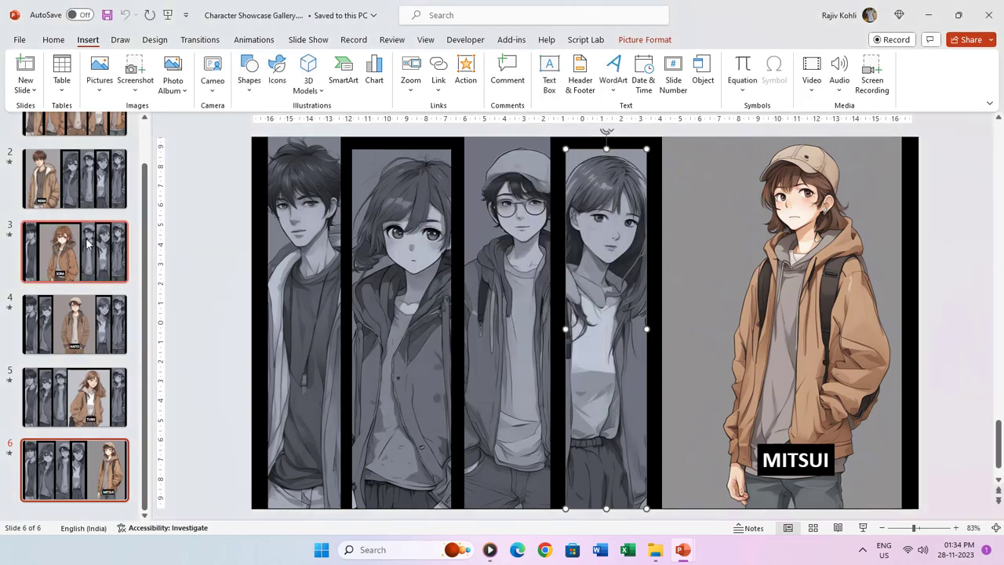
# On slide 3, select the glasses character's picture and view its hover link settings.
pyautogui.click(89, 244)
pyautogui.click(497, 242)
pyautogui.click(687, 261)
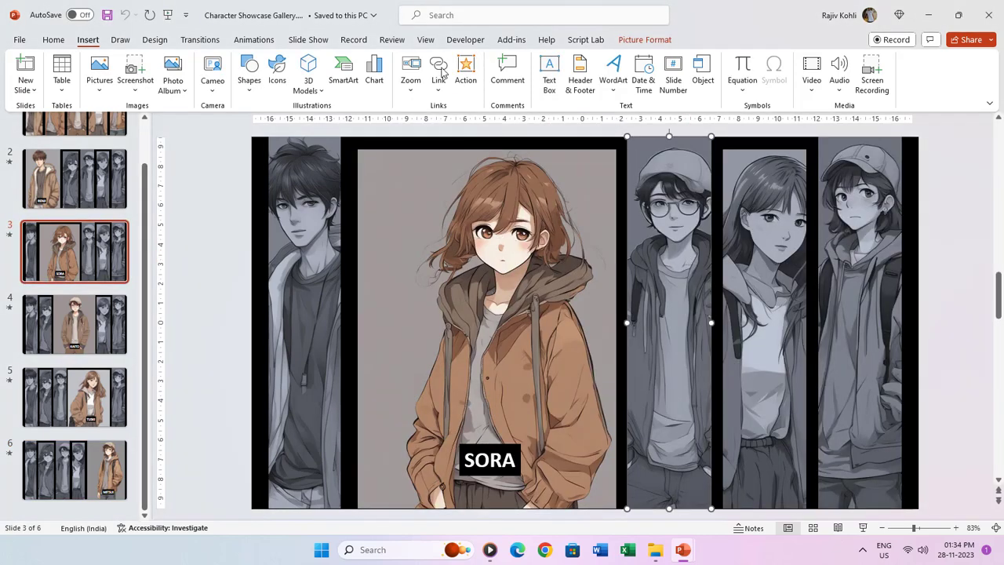
pyautogui.click(466, 70)
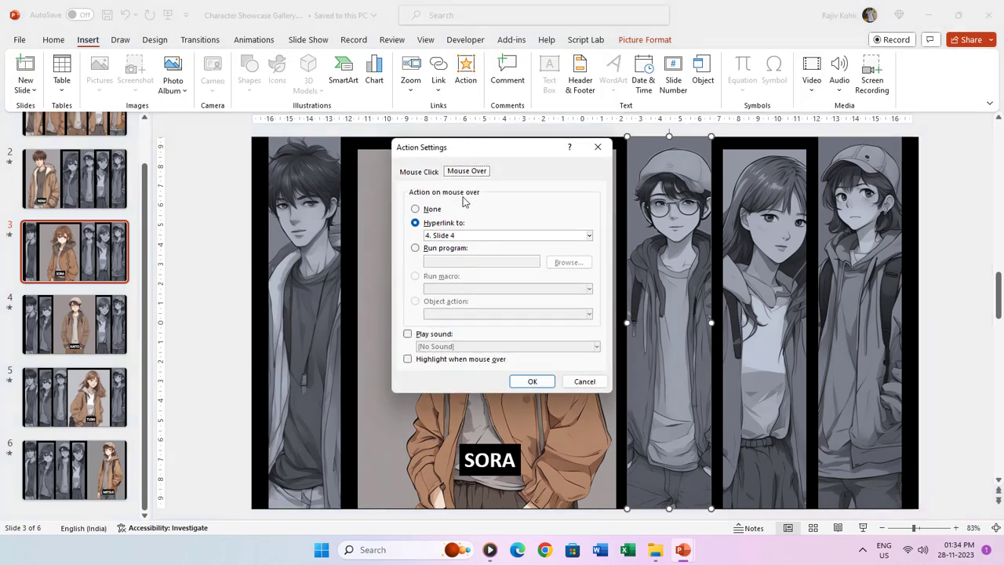
# Close the Action Settings dialog once slide 3's link to slide 4 is confirmed.
pyautogui.press('Return')
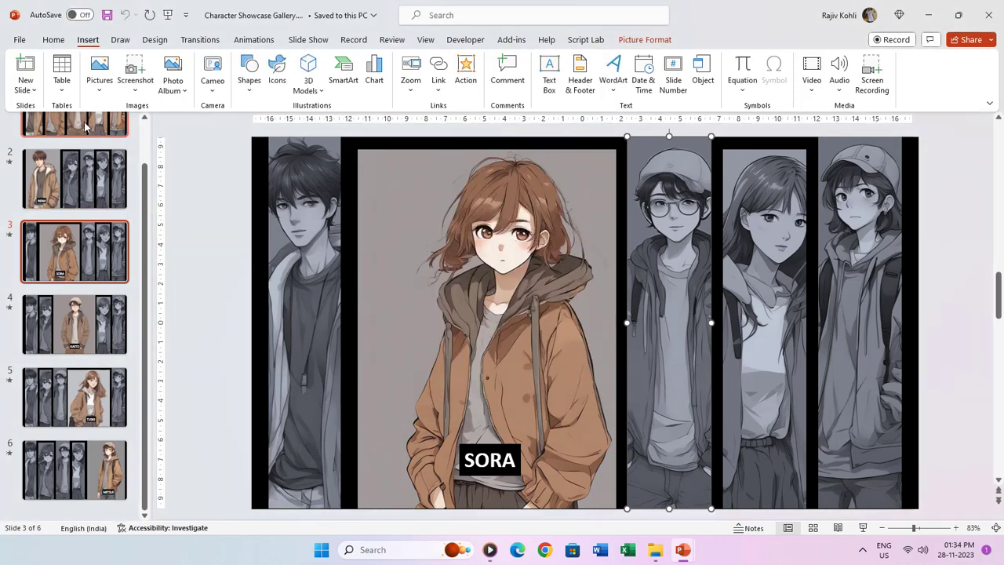